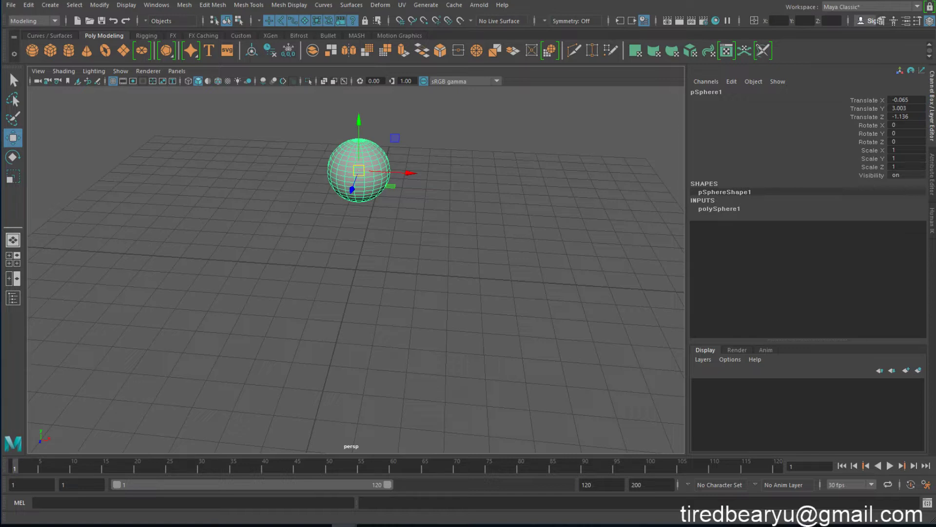
{"action": "left_click_drag", "start_coordinate": [351, 301], "coordinate": [375, 328], "text": "alt"}
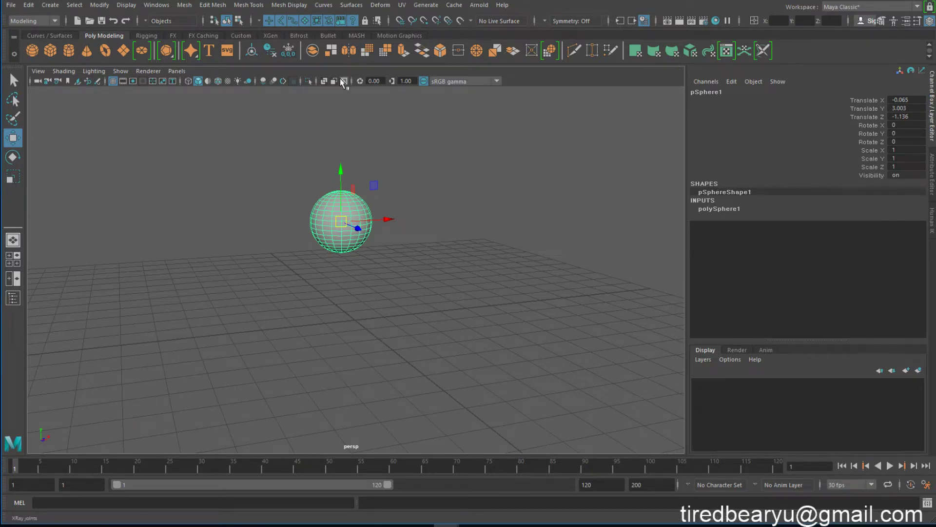
{"action": "left_click", "coordinate": [350, 6]}
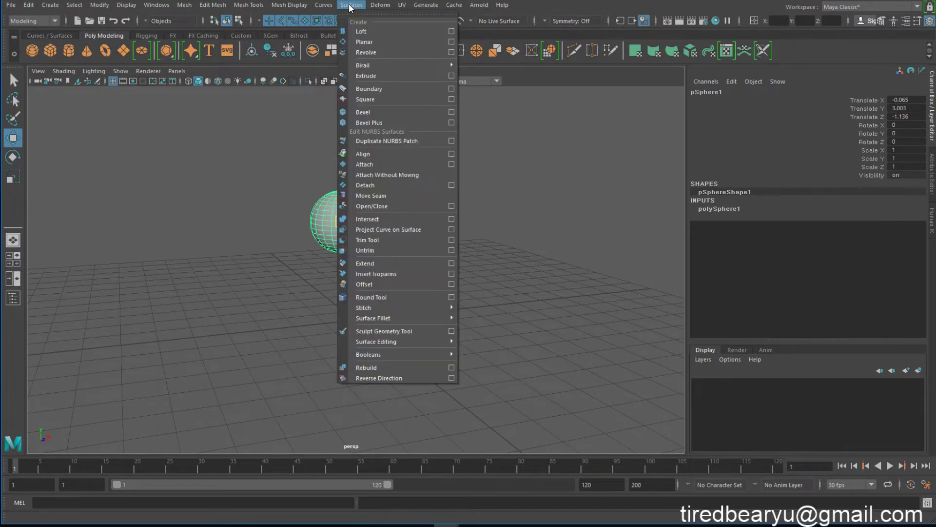
{"action": "left_click", "coordinate": [367, 6]}
{"action": "left_click", "coordinate": [379, 5]}
{"action": "left_click", "coordinate": [381, 5]}
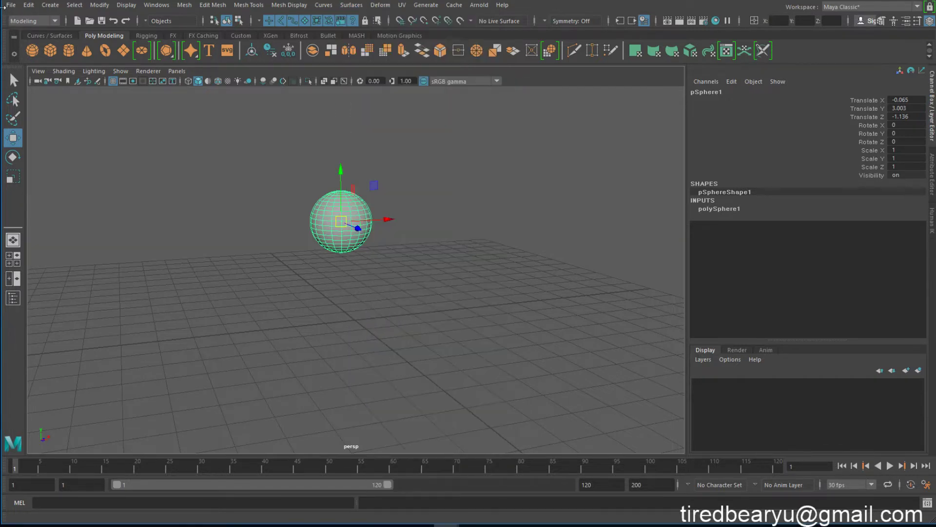
- Switch to the FX command set and open the Shatter effect options for the selected sphere
{"action": "left_click", "coordinate": [18, 21]}
{"action": "left_click", "coordinate": [23, 66]}
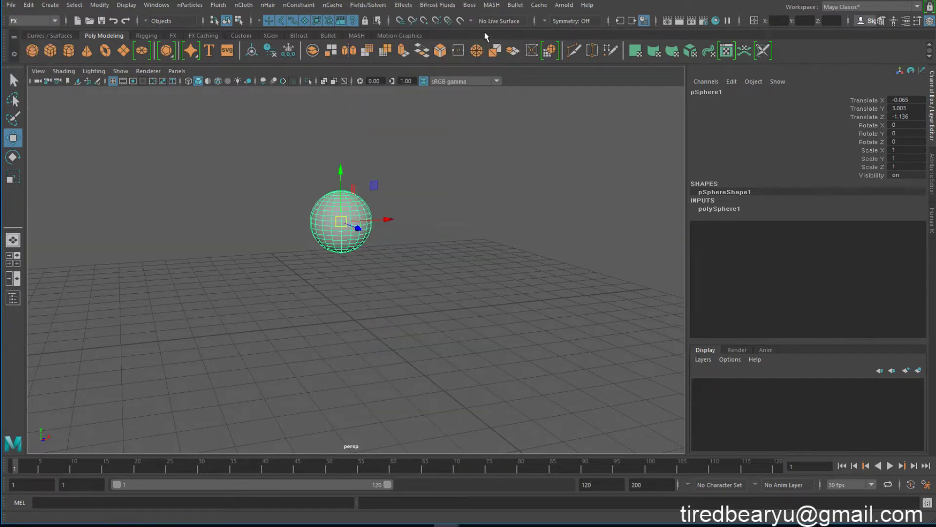
{"action": "left_click", "coordinate": [402, 6]}
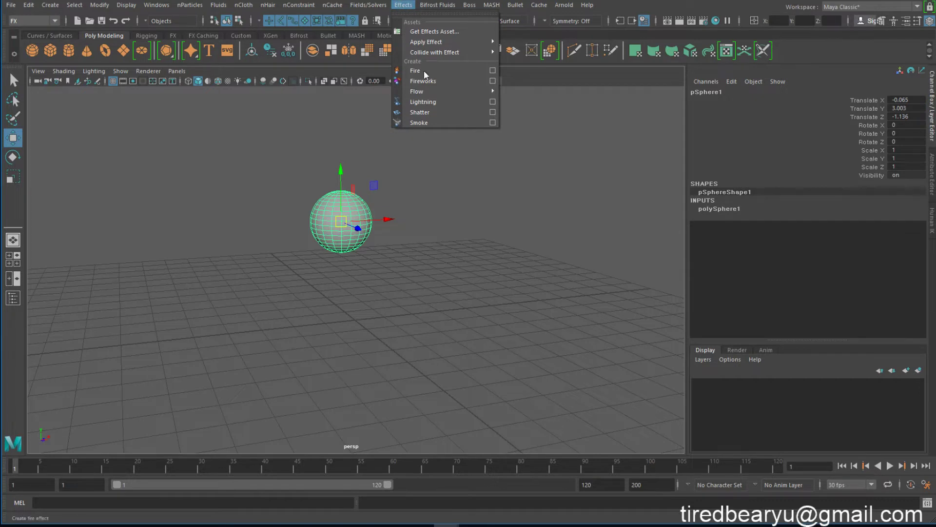
{"action": "left_click", "coordinate": [493, 112]}
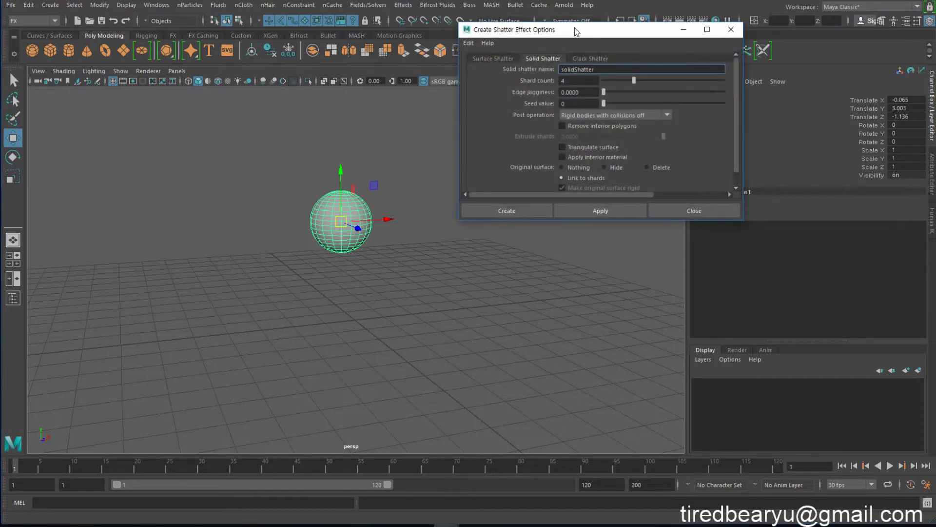
{"action": "left_click_drag", "start_coordinate": [575, 31], "coordinate": [629, 48]}
{"action": "middle_click_drag", "start_coordinate": [395, 164], "coordinate": [403, 214], "text": "alt"}
{"action": "key", "text": "q"}
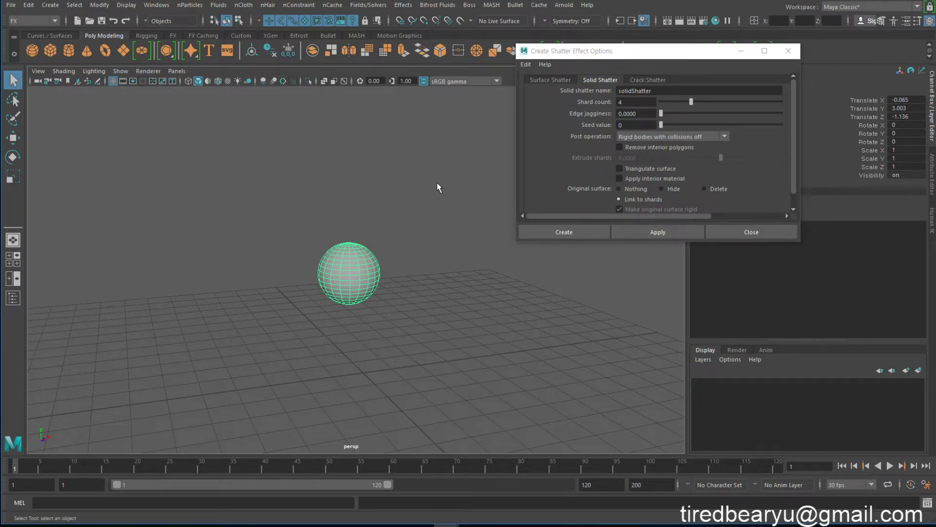
- Reset the shatter effect options to their defaults
{"action": "left_click", "coordinate": [525, 64]}
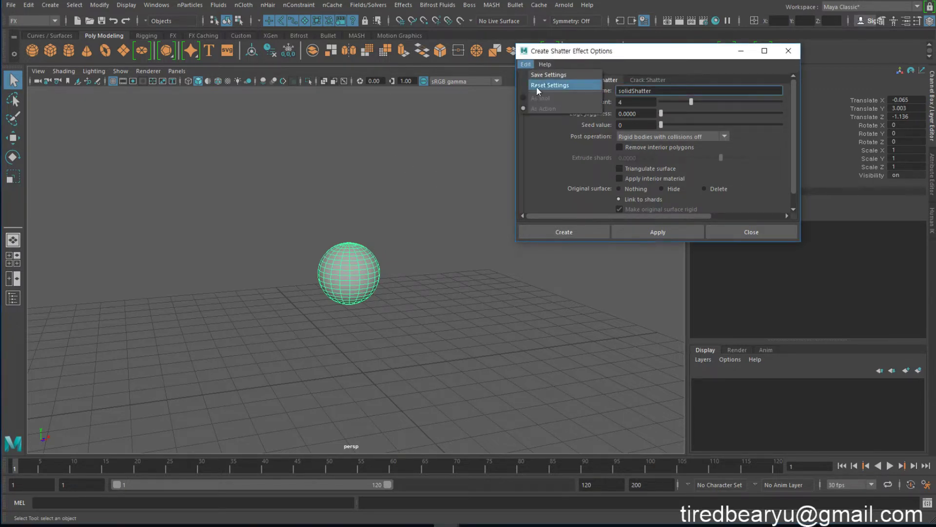
{"action": "left_click", "coordinate": [536, 87]}
{"action": "left_click_drag", "start_coordinate": [437, 177], "coordinate": [398, 202], "text": "alt"}
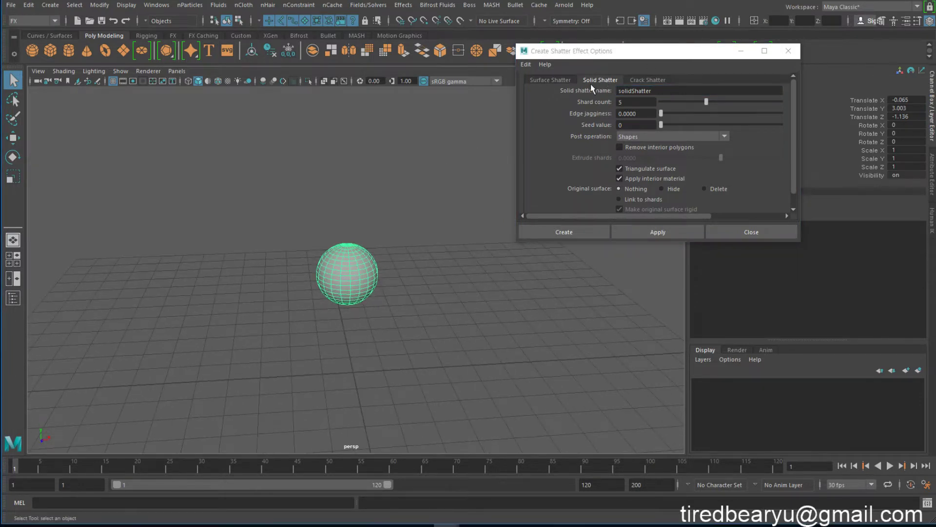
{"action": "left_click", "coordinate": [403, 5]}
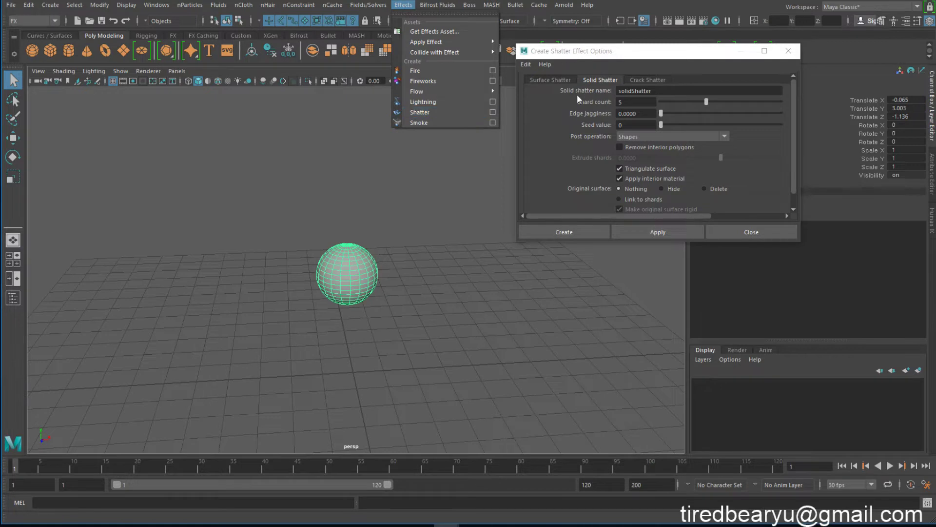
{"action": "left_click", "coordinate": [589, 55]}
{"action": "left_click_drag", "start_coordinate": [605, 56], "coordinate": [628, 74]}
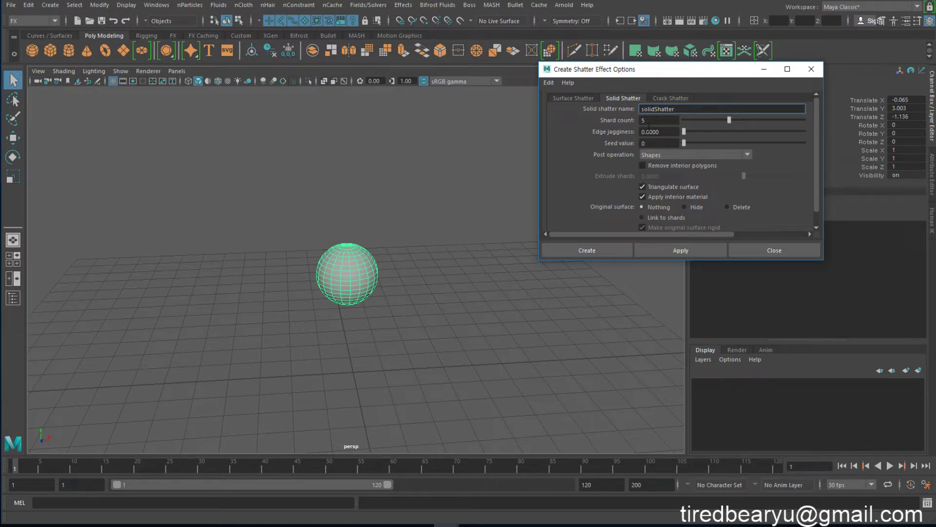
{"action": "left_click_drag", "start_coordinate": [727, 61], "coordinate": [608, 47]}
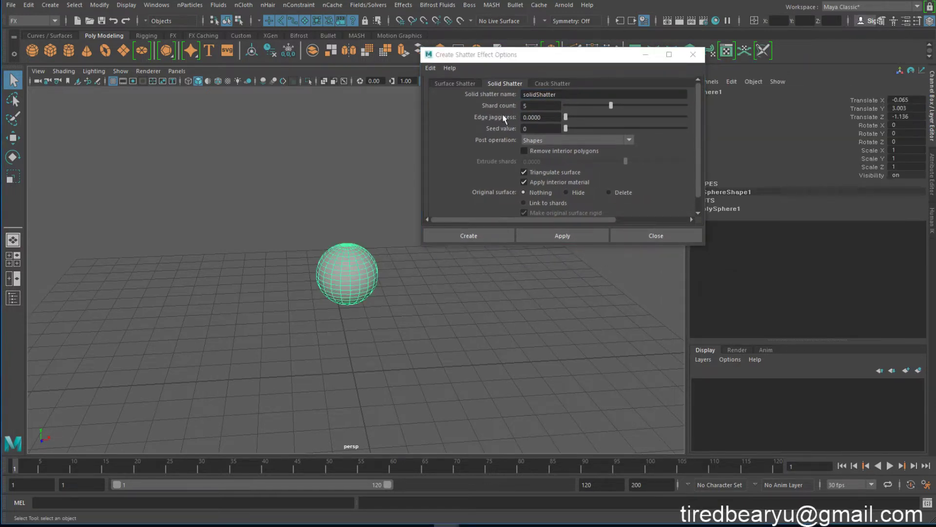
- Delete the sphere's construction history and apply a solid shatter with 5 shards
{"action": "middle_click_drag", "start_coordinate": [364, 206], "coordinate": [350, 227], "text": "alt"}
{"action": "key", "text": "alt+shift+d"}
{"action": "scroll", "coordinate": [362, 253], "scroll_direction": "up", "scroll_amount": 5}
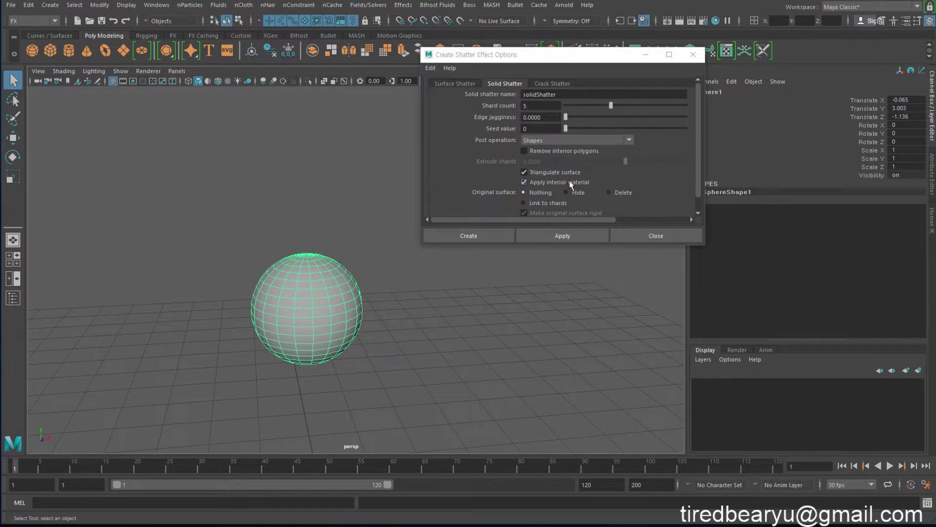
{"action": "left_click", "coordinate": [566, 233]}
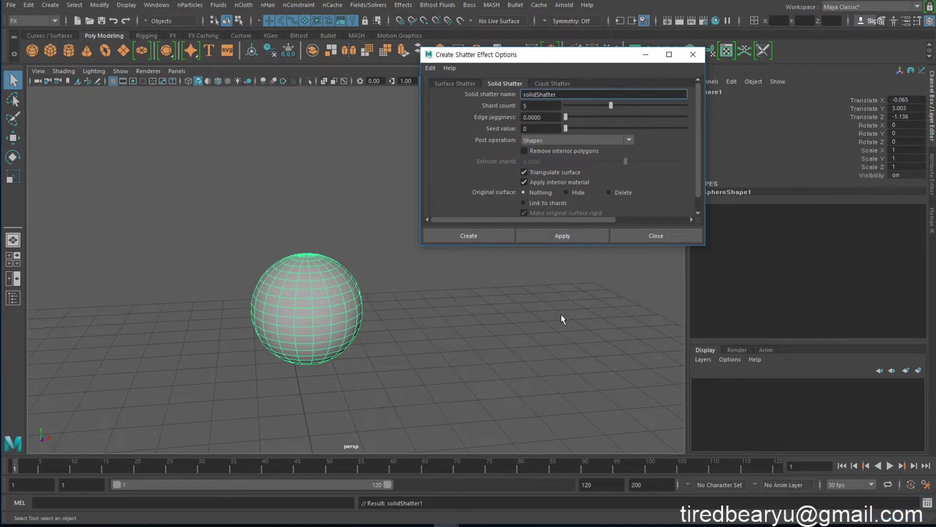
- Pull the top shard up and away from the sphere to inspect its cut face
{"action": "left_click", "coordinate": [335, 263]}
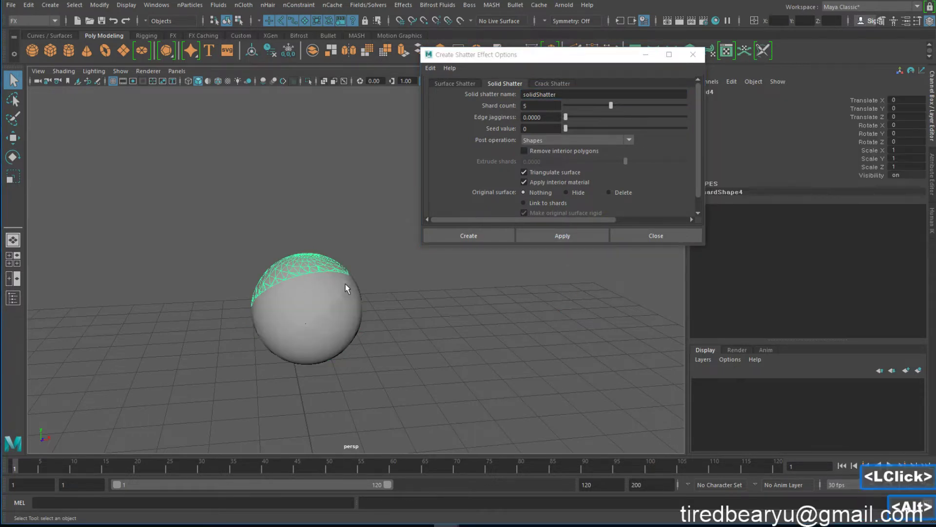
{"action": "left_click_drag", "start_coordinate": [345, 286], "coordinate": [376, 307], "text": "alt"}
{"action": "key", "text": "w"}
{"action": "middle_click_drag", "start_coordinate": [296, 270], "coordinate": [237, 193]}
{"action": "left_click", "coordinate": [250, 204]}
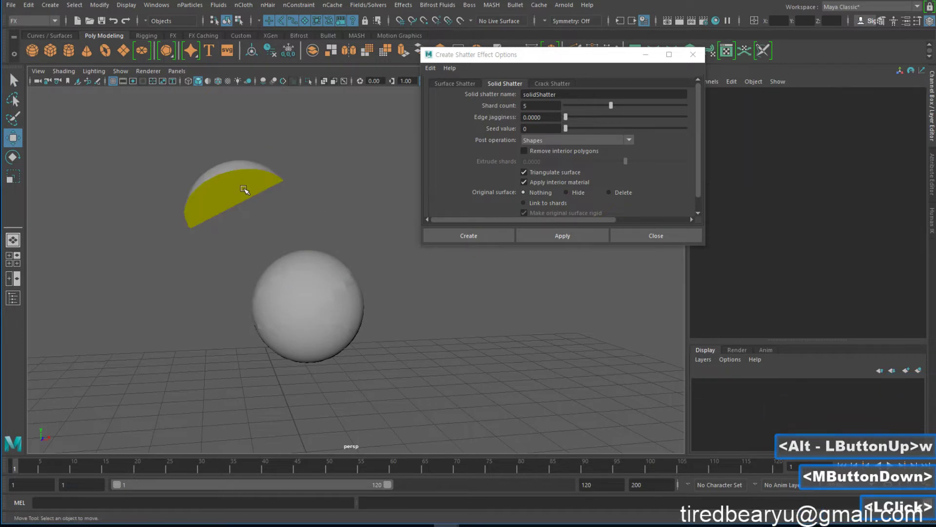
{"action": "left_click_drag", "start_coordinate": [251, 205], "coordinate": [289, 216], "text": "alt"}
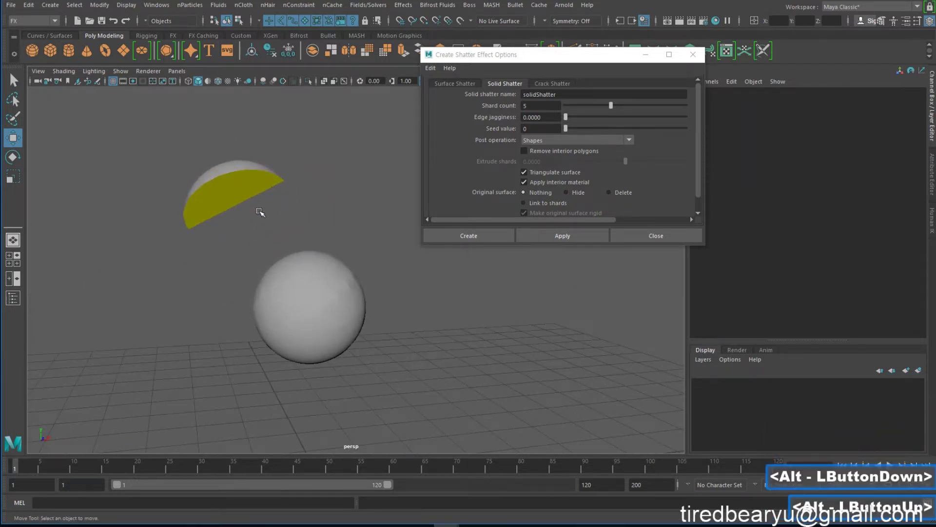
- Undo the shard move, the solid shatter and the history deletion to get back the intact sphere
{"action": "key", "text": "z"}
{"action": "key", "text": "z"}
{"action": "key", "text": "z"}
{"action": "key", "text": "z"}
{"action": "key", "text": "z"}
{"action": "key", "text": "z"}
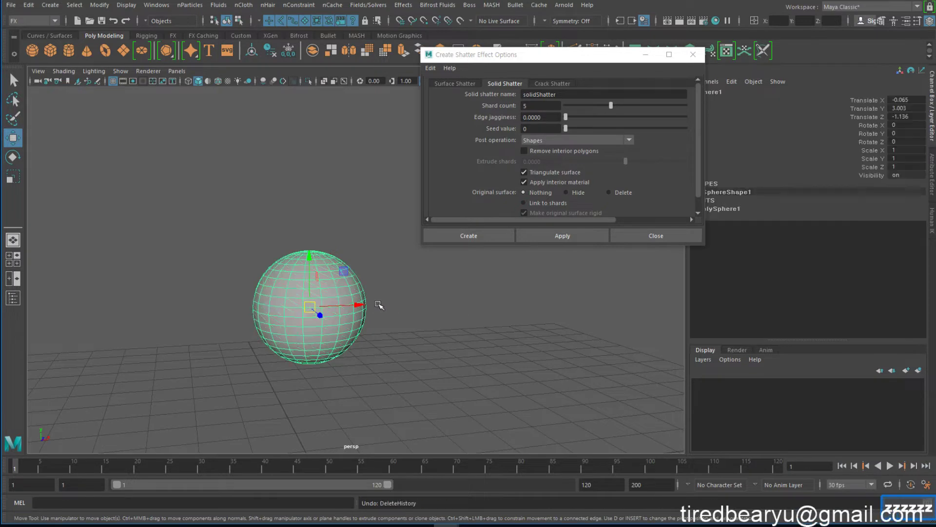
- Assign a new Lambert material to the sphere and map a Checker texture to its color
{"action": "left_click", "coordinate": [339, 280]}
{"action": "right_click_drag", "start_coordinate": [322, 200], "coordinate": [412, 462]}
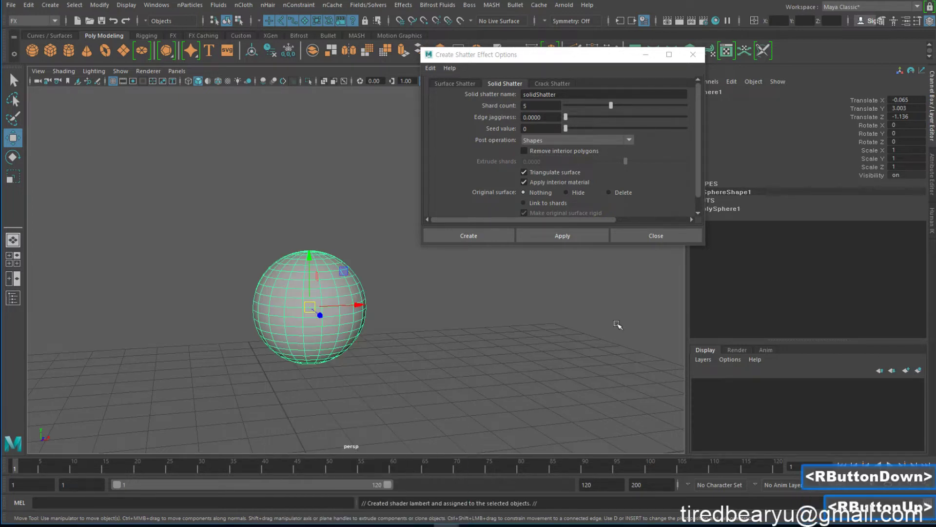
{"action": "left_click", "coordinate": [849, 90]}
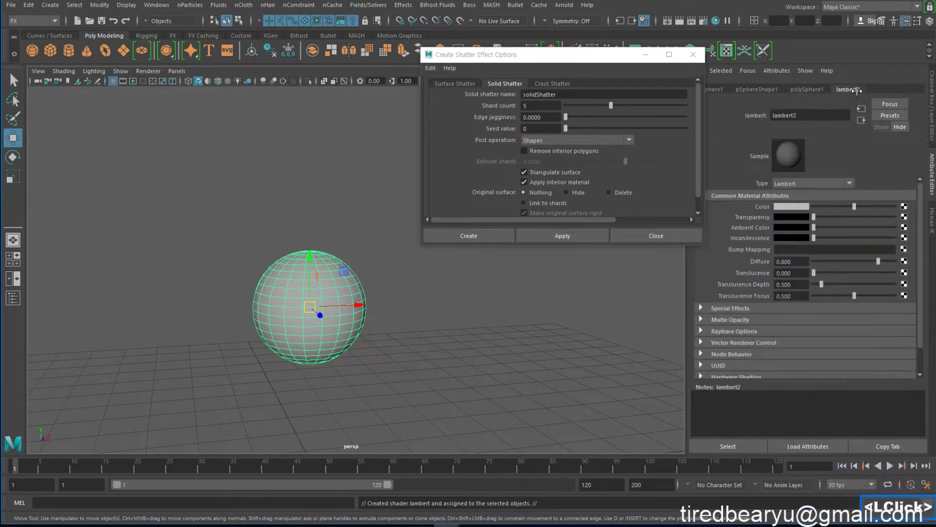
{"action": "left_click", "coordinate": [904, 208]}
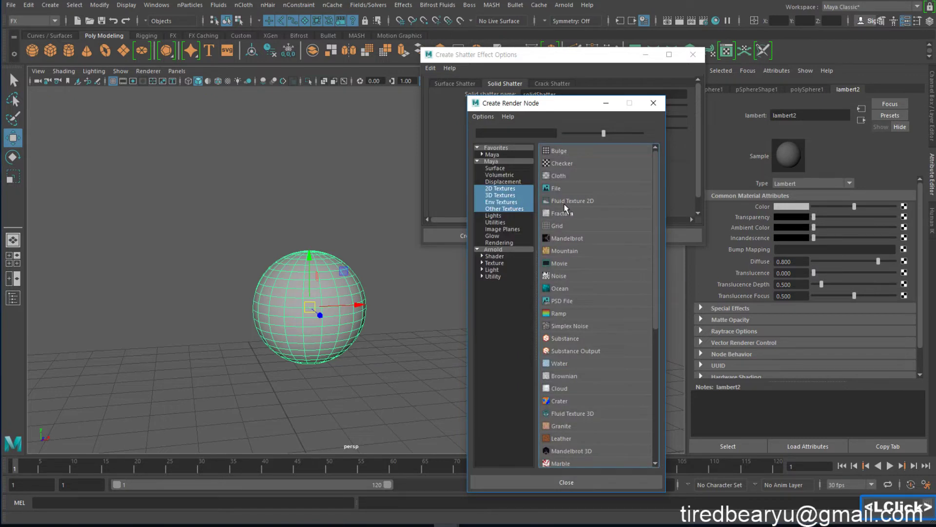
{"action": "left_click", "coordinate": [562, 167]}
- Turn on textured shaded display in the viewport and view the checkered sphere from another angle
{"action": "left_click_drag", "start_coordinate": [468, 365], "coordinate": [463, 374], "text": "alt"}
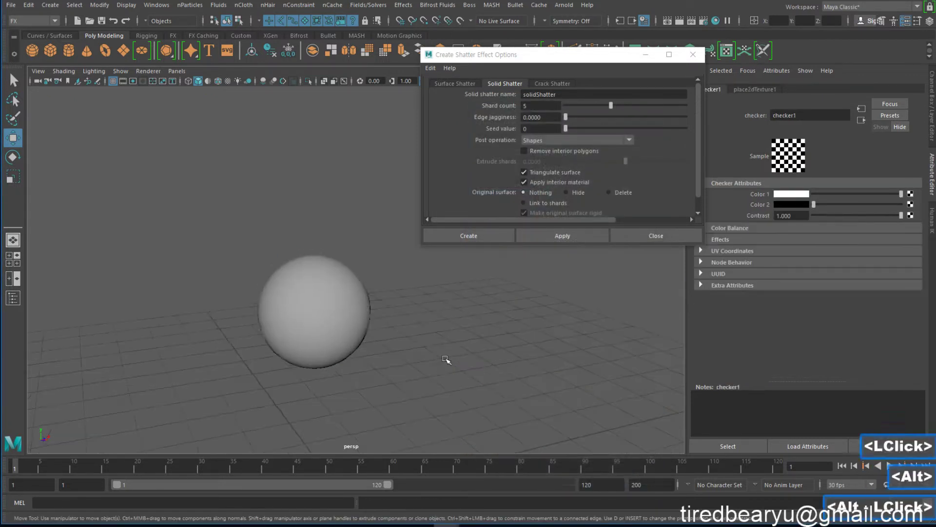
{"action": "key", "text": "6"}
{"action": "left_click_drag", "start_coordinate": [414, 333], "coordinate": [379, 329], "text": "alt"}
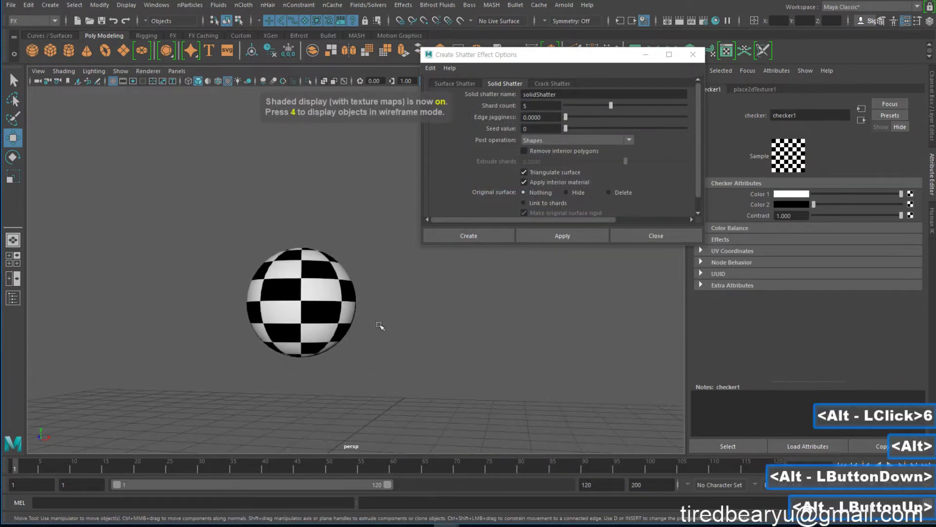
{"action": "left_click", "coordinate": [439, 359]}
- Try to apply the 5-shard solid shatter to the checkered sphere
{"action": "left_click_drag", "start_coordinate": [284, 285], "coordinate": [316, 269], "text": "alt"}
{"action": "left_click", "coordinate": [316, 270]}
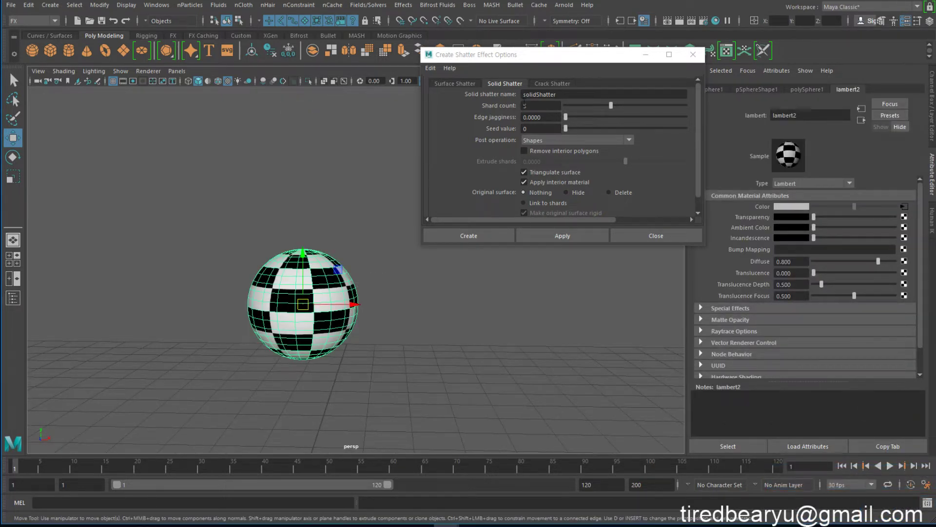
{"action": "left_click", "coordinate": [559, 233]}
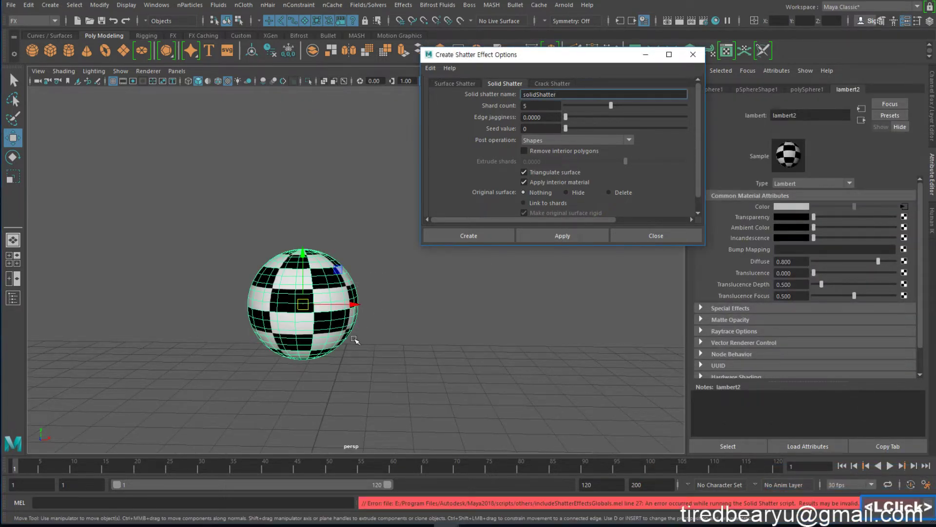
- Delete the checkered sphere's construction history and apply a solid shatter with 5 shards and the Shapes post operation
{"action": "double_click", "coordinate": [306, 332]}
{"action": "key", "text": "alt+shift+d"}
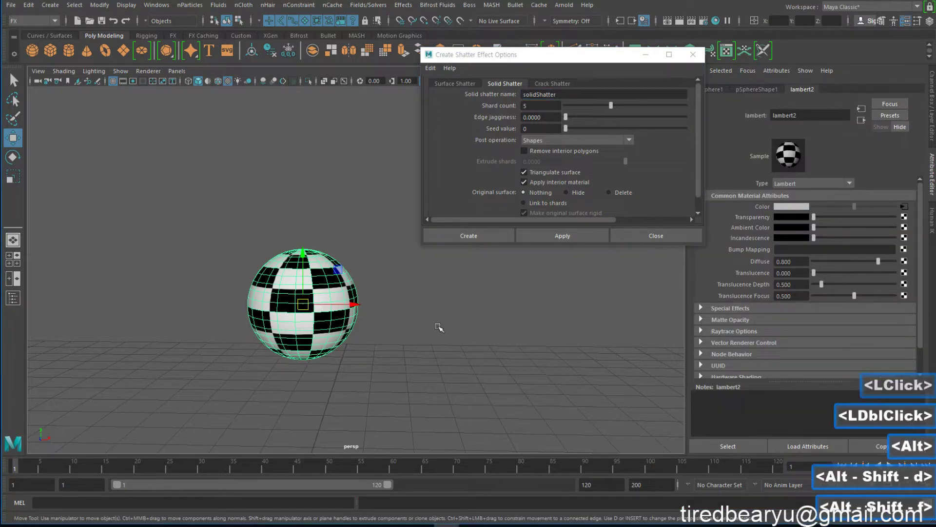
{"action": "left_click", "coordinate": [932, 123]}
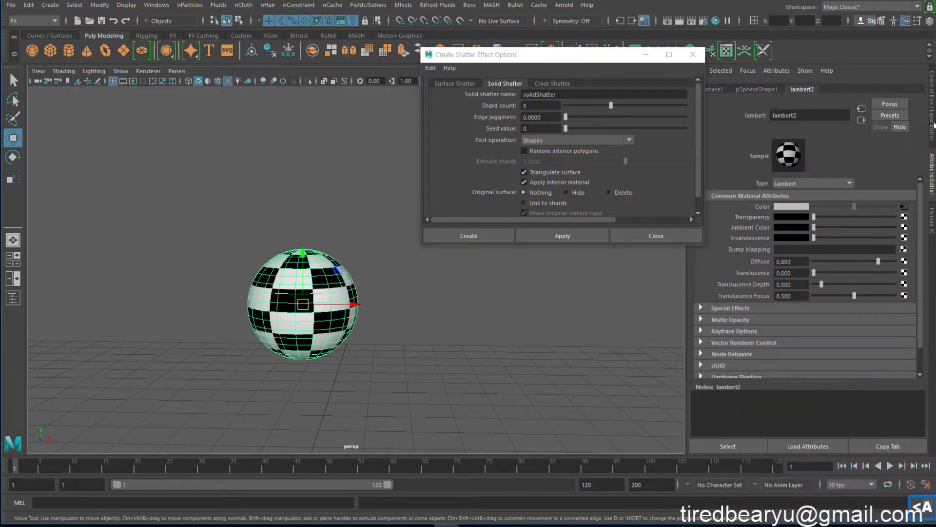
{"action": "left_click_drag", "start_coordinate": [568, 306], "coordinate": [585, 299], "text": "alt"}
{"action": "left_click", "coordinate": [556, 233]}
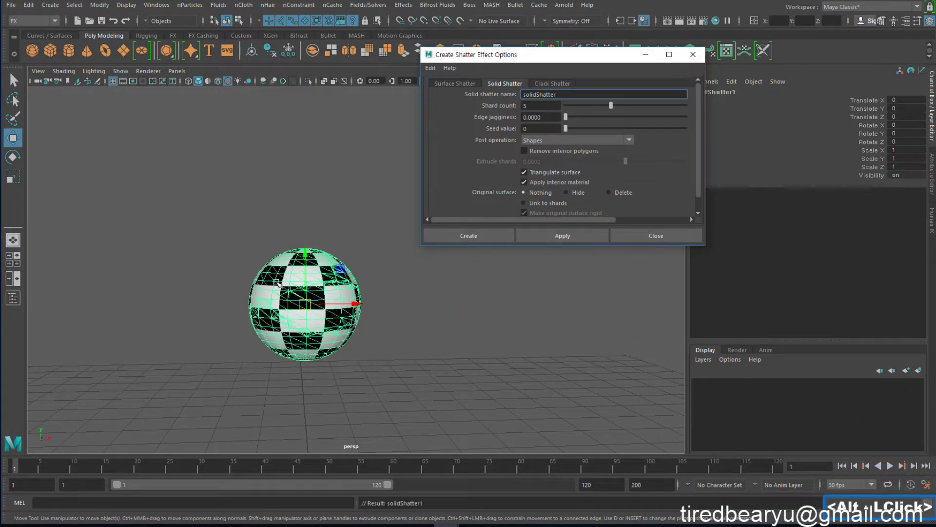
- Move the intact original sphere off to one side and pull one side shard out in the opposite direction
{"action": "double_click", "coordinate": [330, 298]}
{"action": "left_click", "coordinate": [457, 328]}
{"action": "left_click", "coordinate": [300, 266]}
{"action": "key", "text": "w"}
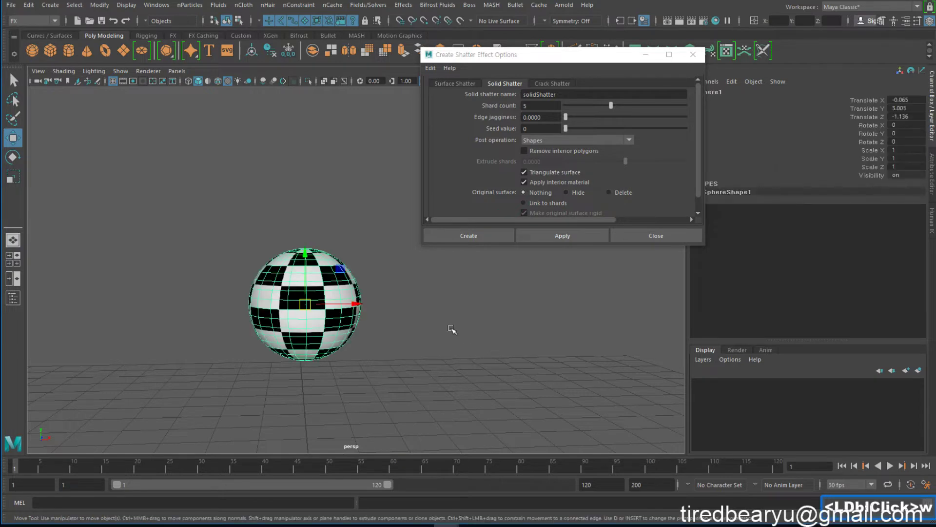
{"action": "double_click", "coordinate": [336, 290]}
{"action": "left_click_drag", "start_coordinate": [435, 326], "coordinate": [449, 344], "text": "alt"}
{"action": "key", "text": "w"}
{"action": "middle_click_drag", "start_coordinate": [551, 354], "coordinate": [583, 358]}
{"action": "left_click", "coordinate": [363, 332]}
{"action": "middle_click_drag", "start_coordinate": [372, 336], "coordinate": [189, 344]}
- Move the remaining four shards apart, spreading three above the grid and lowering the bottom one
{"action": "left_click", "coordinate": [316, 288]}
{"action": "middle_click_drag", "start_coordinate": [432, 366], "coordinate": [408, 248]}
{"action": "left_click", "coordinate": [327, 270]}
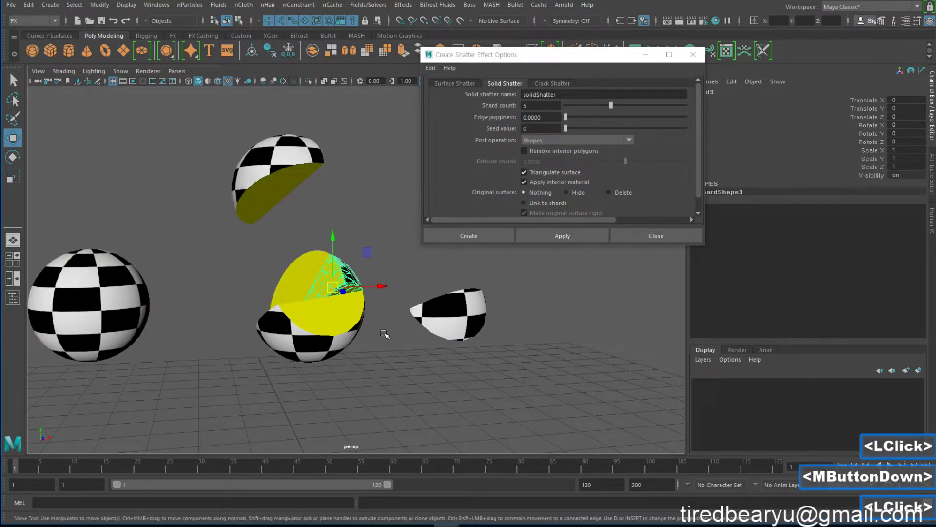
{"action": "middle_click_drag", "start_coordinate": [384, 334], "coordinate": [427, 229]}
{"action": "left_click", "coordinate": [319, 285]}
{"action": "middle_click_drag", "start_coordinate": [409, 350], "coordinate": [281, 262]}
{"action": "left_click", "coordinate": [352, 347]}
{"action": "middle_click_drag", "start_coordinate": [352, 347], "coordinate": [418, 419]}
- Select the separated shards one by one to examine their checkered outer surfaces and yellow interior faces
{"action": "left_click_drag", "start_coordinate": [349, 308], "coordinate": [309, 287], "text": "alt"}
{"action": "left_click", "coordinate": [265, 197]}
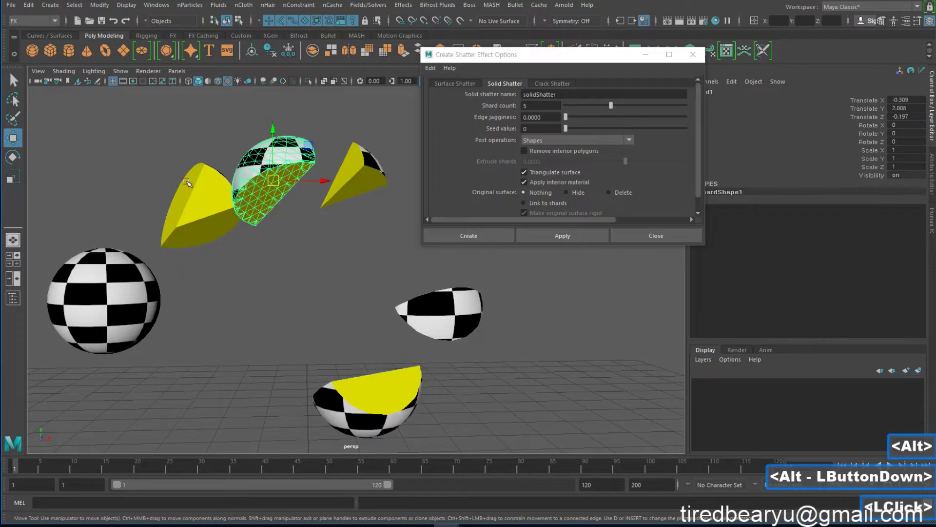
{"action": "left_click", "coordinate": [325, 243]}
{"action": "left_click", "coordinate": [281, 179]}
{"action": "left_click", "coordinate": [348, 182]}
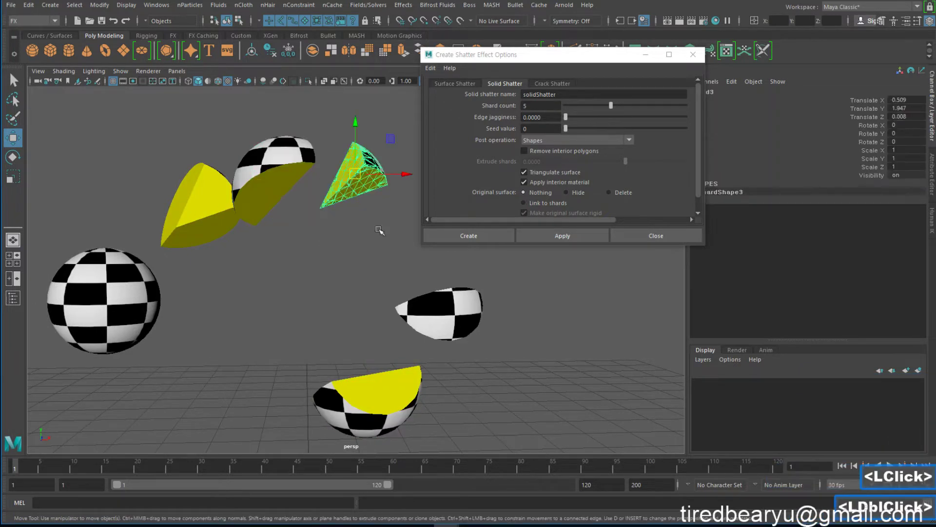
{"action": "left_click", "coordinate": [425, 276]}
{"action": "left_click", "coordinate": [429, 307]}
{"action": "left_click", "coordinate": [396, 394]}
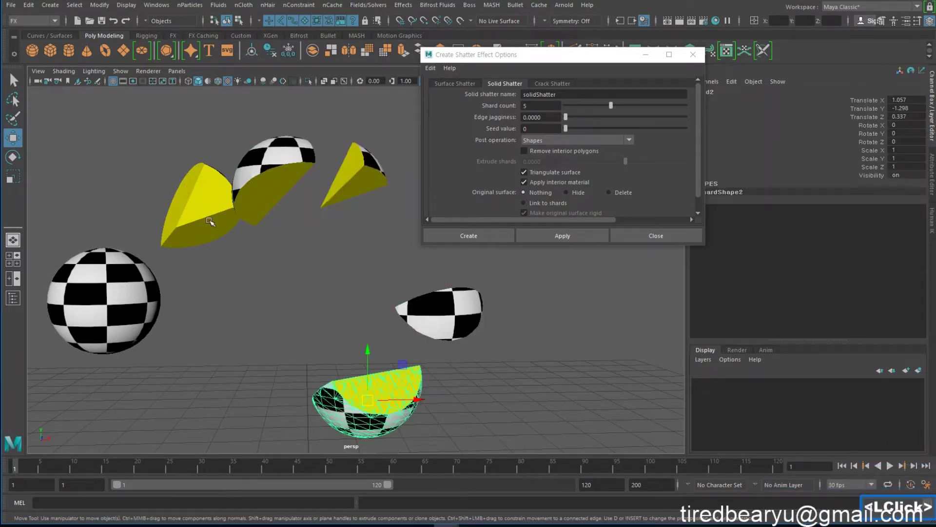
{"action": "left_click", "coordinate": [467, 293]}
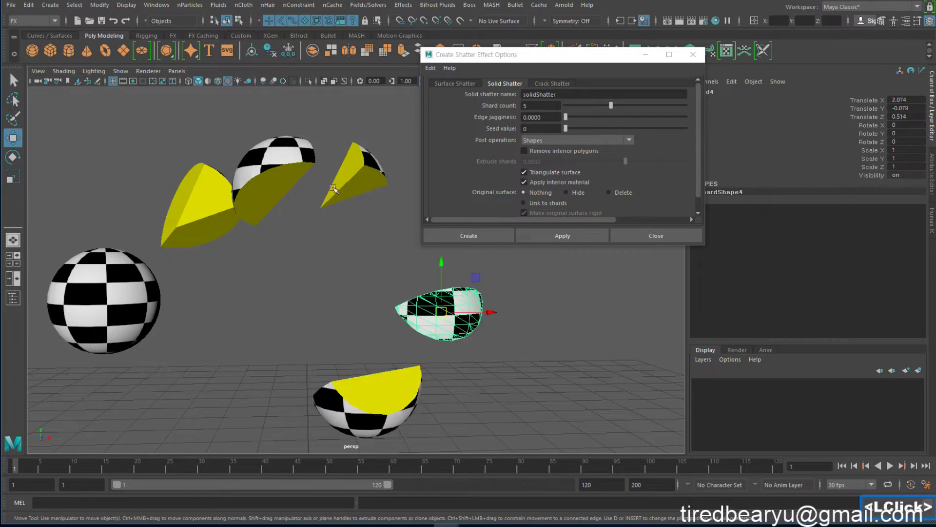
{"action": "left_click", "coordinate": [276, 174]}
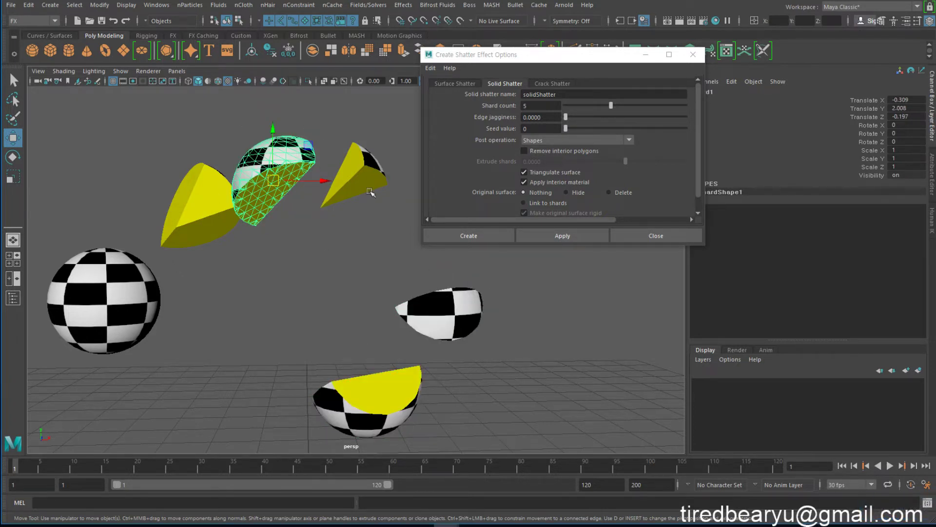
- Open the Hypershade and select the yellow shatterInteriorS1 material
{"action": "left_click", "coordinate": [161, 6]}
{"action": "left_click", "coordinate": [161, 6]}
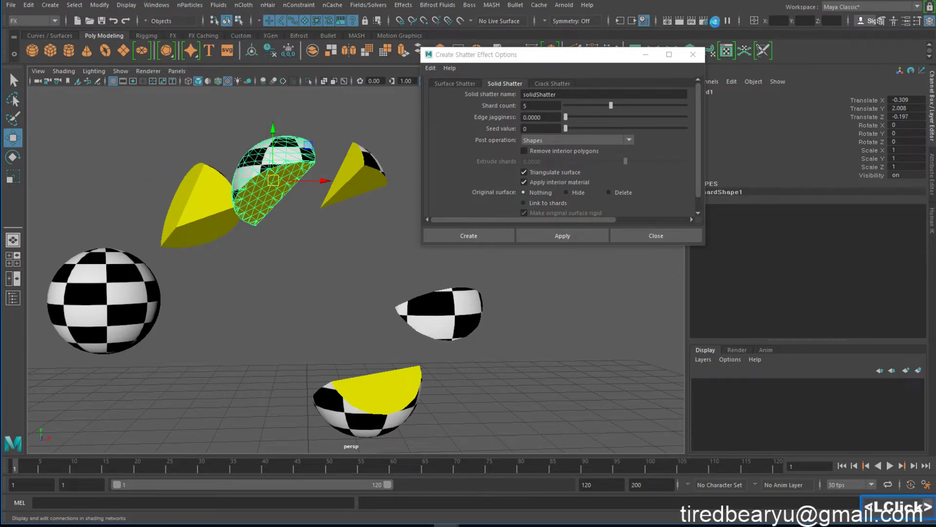
{"action": "left_click", "coordinate": [716, 22]}
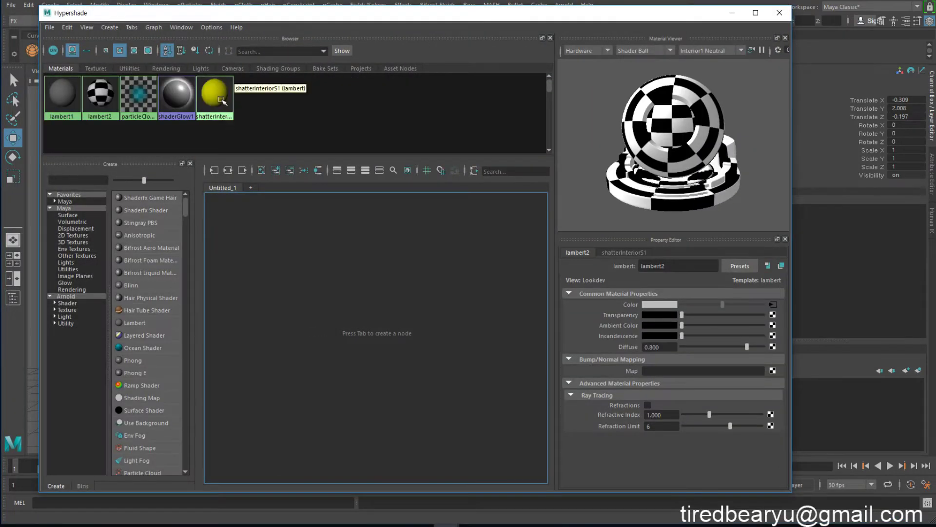
{"action": "left_click", "coordinate": [220, 101]}
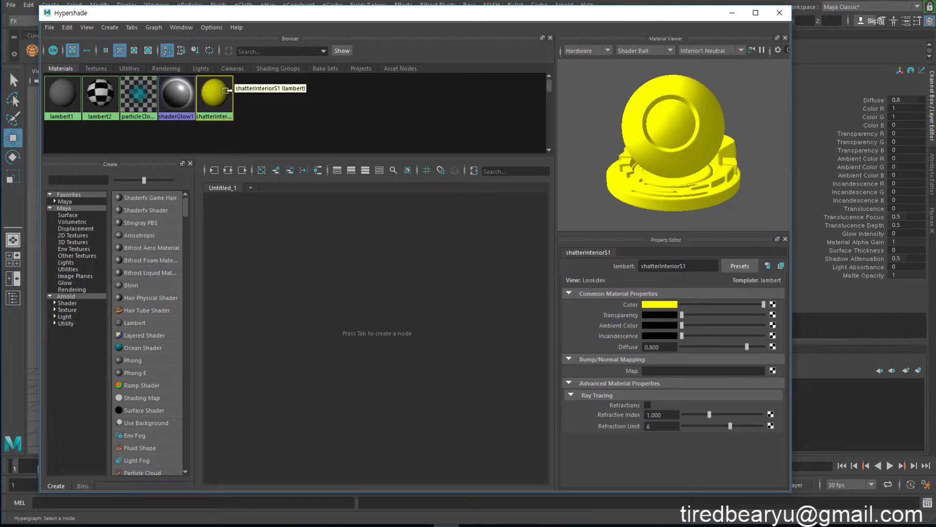
- Shrink the Hypershade window, move it clear of the shards, and change the shatterInteriorS1 color to white
{"action": "left_click_drag", "start_coordinate": [42, 9], "coordinate": [379, 144]}
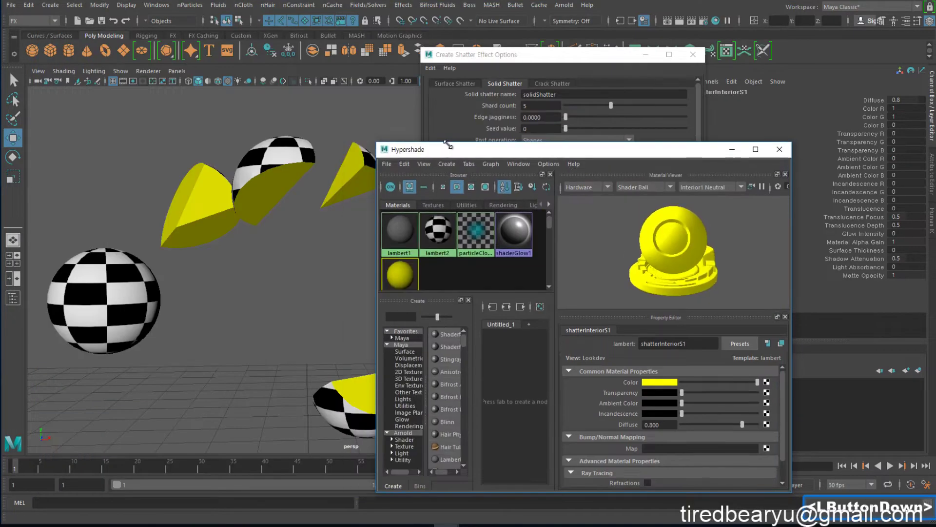
{"action": "left_click_drag", "start_coordinate": [484, 153], "coordinate": [587, 72]}
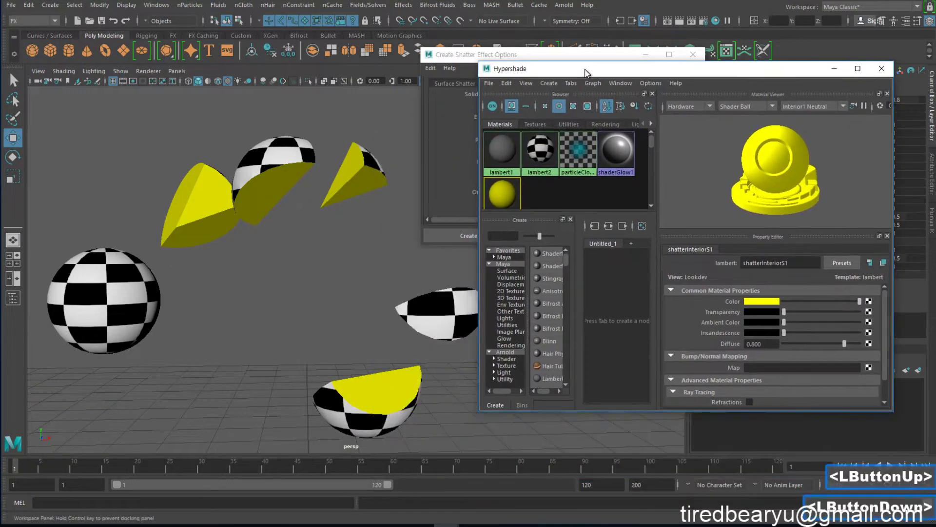
{"action": "double_click", "coordinate": [509, 193]}
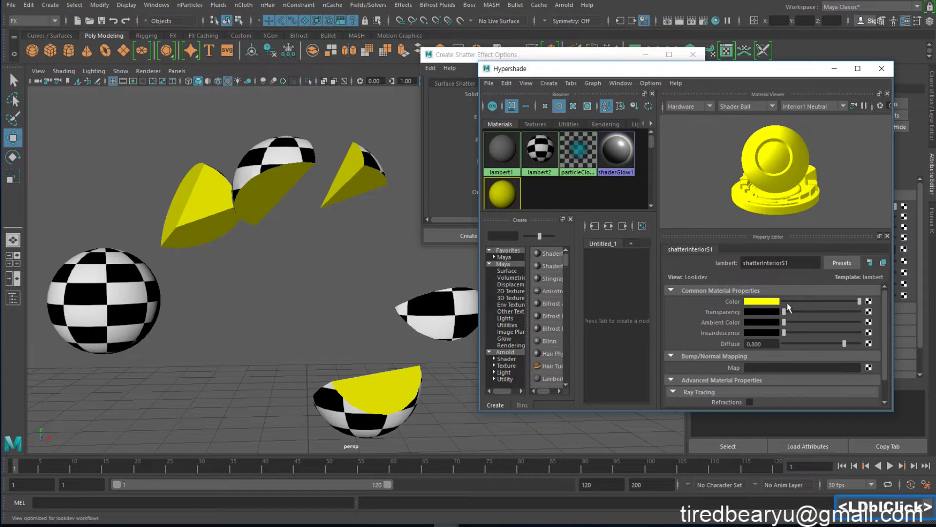
{"action": "left_click_drag", "start_coordinate": [851, 301], "coordinate": [915, 311]}
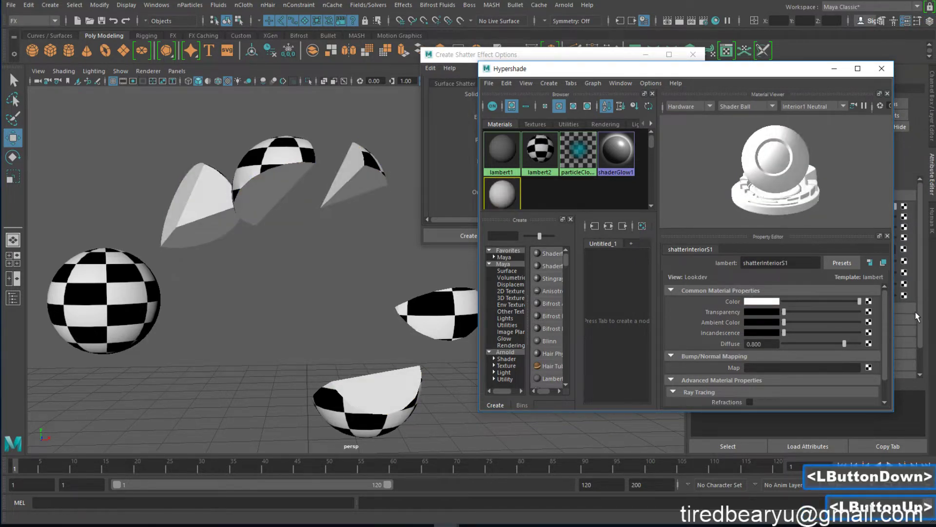
- Select all shard interior faces that use the shatterInteriorS1 material with Select Objects with Materials
{"action": "left_click", "coordinate": [505, 192]}
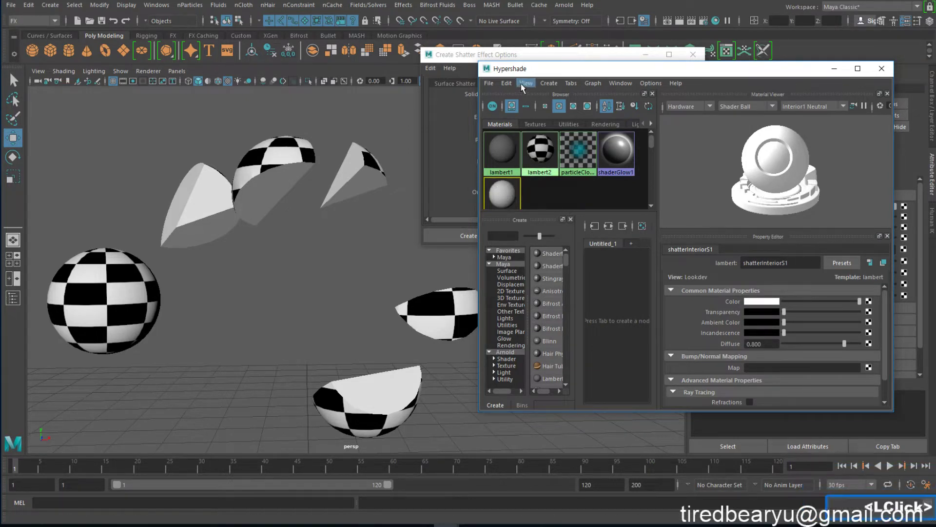
{"action": "left_click", "coordinate": [507, 84]}
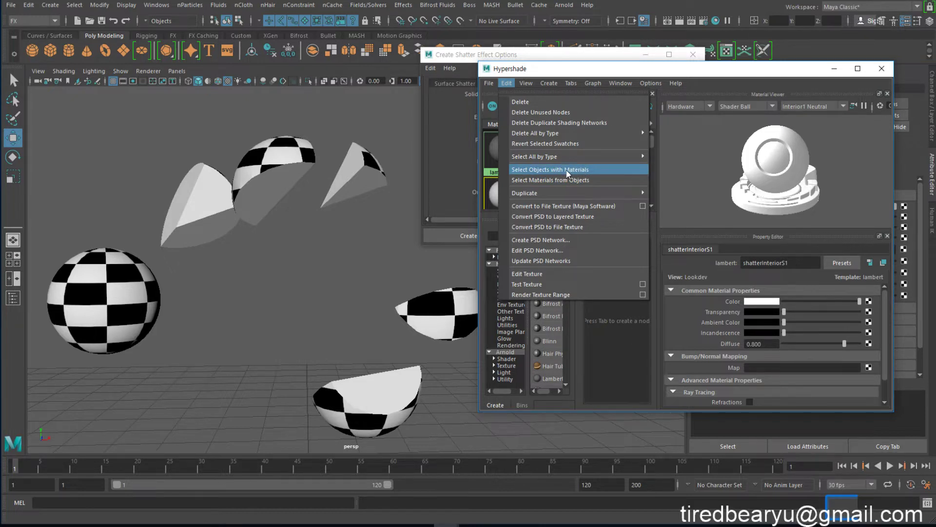
{"action": "left_click", "coordinate": [545, 169]}
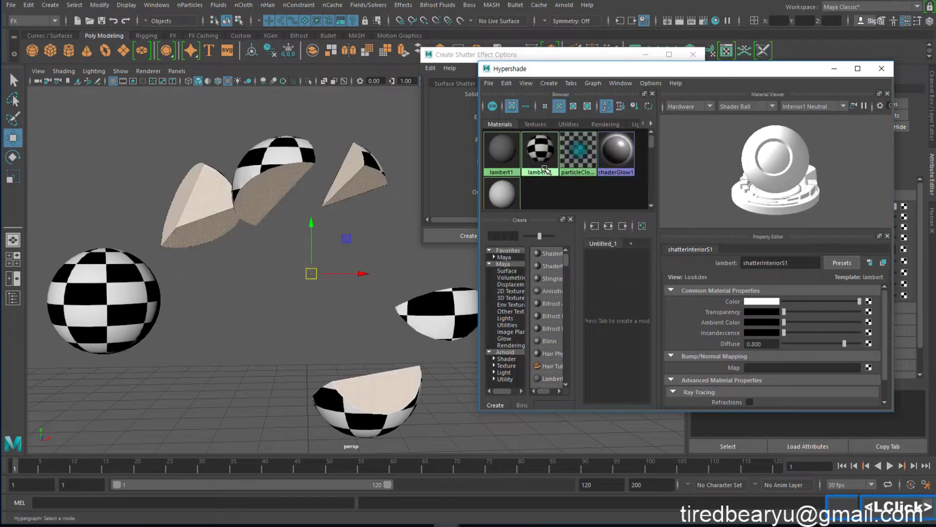
{"action": "left_click", "coordinate": [502, 194]}
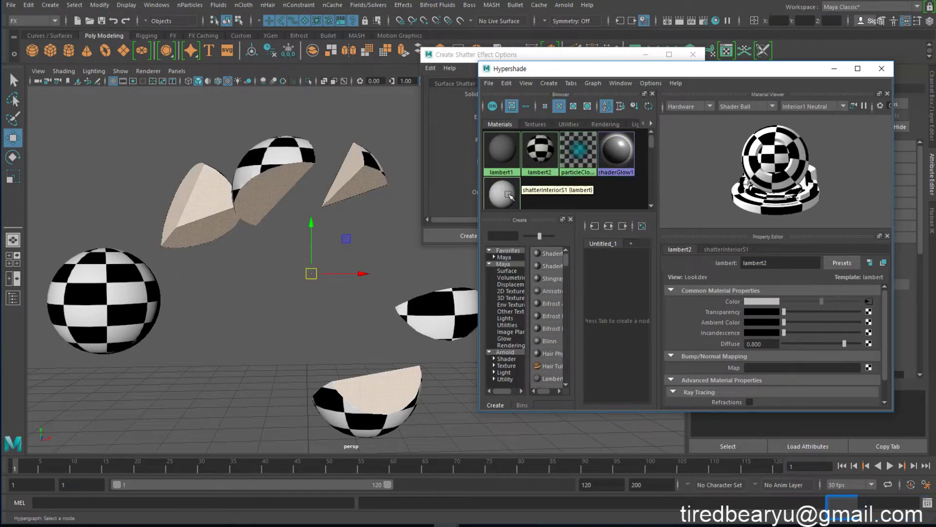
{"action": "left_click", "coordinate": [524, 85]}
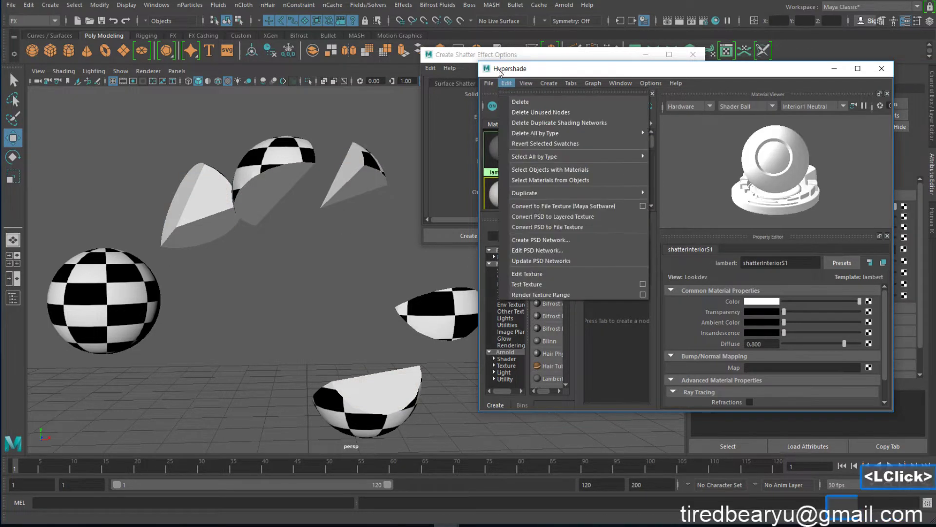
{"action": "left_click", "coordinate": [537, 171]}
- Assign a new Blinn material to the selected interior faces, set its color to red, and clear the selection
{"action": "left_click_drag", "start_coordinate": [319, 239], "coordinate": [343, 211], "text": "alt"}
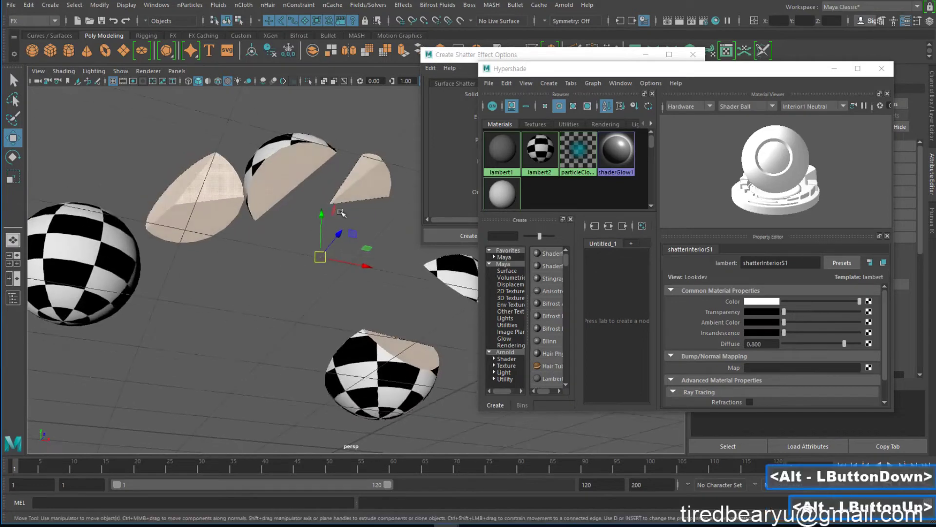
{"action": "left_click_drag", "start_coordinate": [371, 241], "coordinate": [353, 235], "text": "alt"}
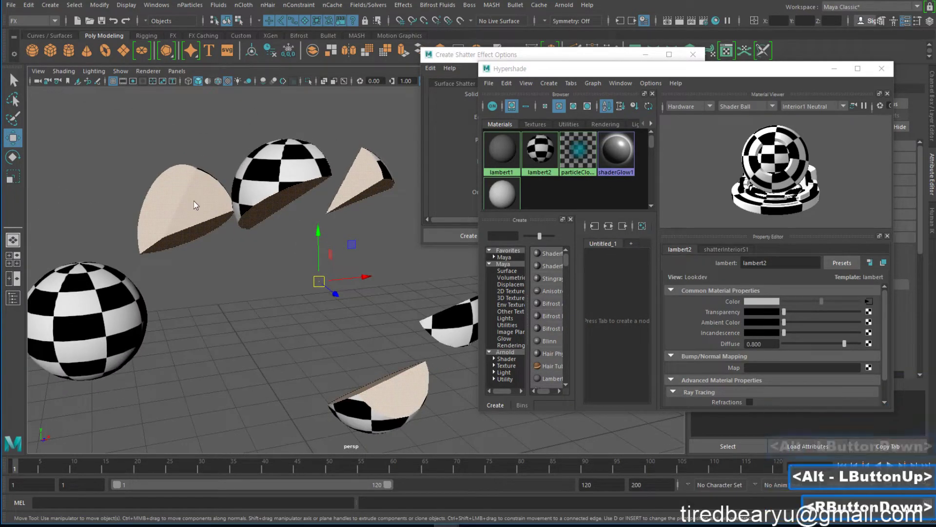
{"action": "right_click_drag", "start_coordinate": [194, 200], "coordinate": [212, 486]}
{"action": "mouse_move", "coordinate": [203, 475]}
{"action": "right_mouse_down"}
{"action": "mouse_move", "coordinate": [278, 480]}
{"action": "mouse_move", "coordinate": [282, 452]}
{"action": "right_mouse_up"}
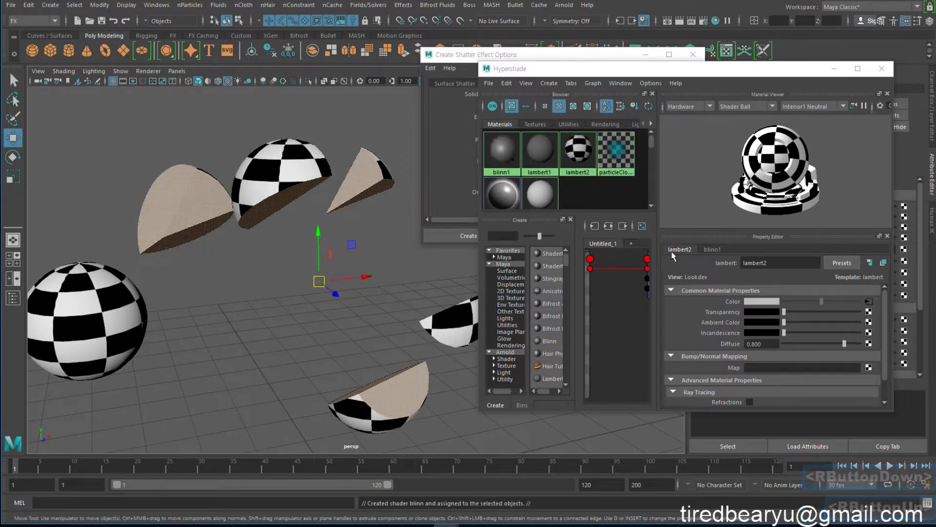
{"action": "left_click", "coordinate": [767, 299]}
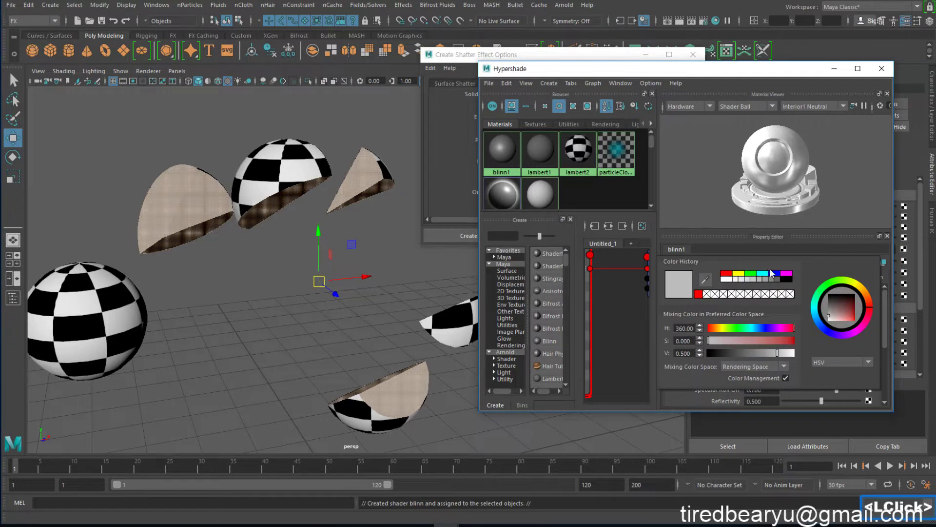
{"action": "left_click", "coordinate": [724, 274]}
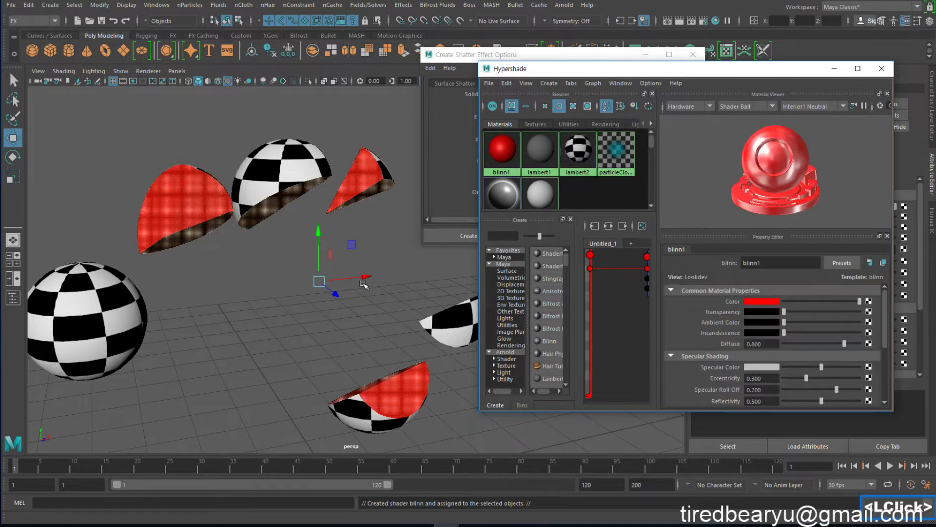
{"action": "left_click", "coordinate": [379, 262]}
{"action": "left_click_drag", "start_coordinate": [378, 262], "coordinate": [338, 246], "text": "alt"}
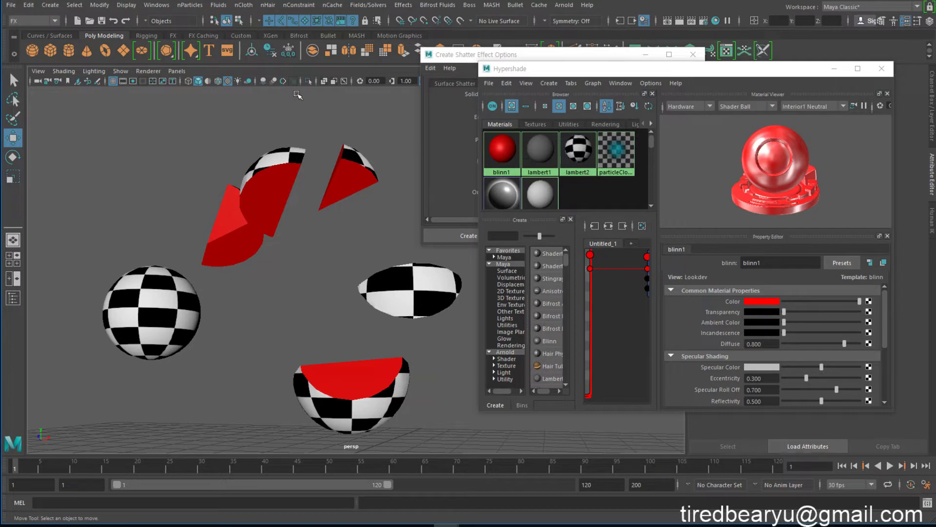
- Select the intact sphere, switch to the Modeling menu set, and open the UV Editor beside the viewport objects
{"action": "left_click", "coordinate": [166, 283]}
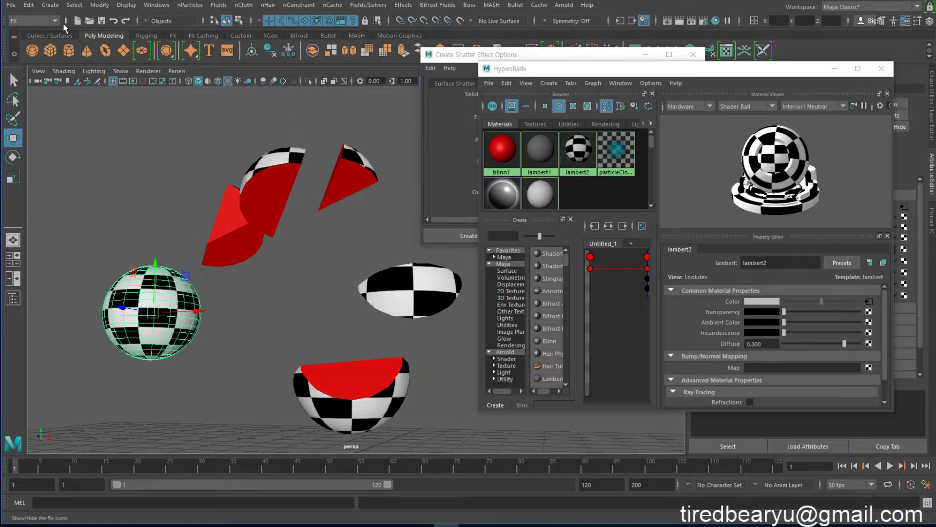
{"action": "left_click", "coordinate": [49, 21]}
{"action": "left_click", "coordinate": [44, 33]}
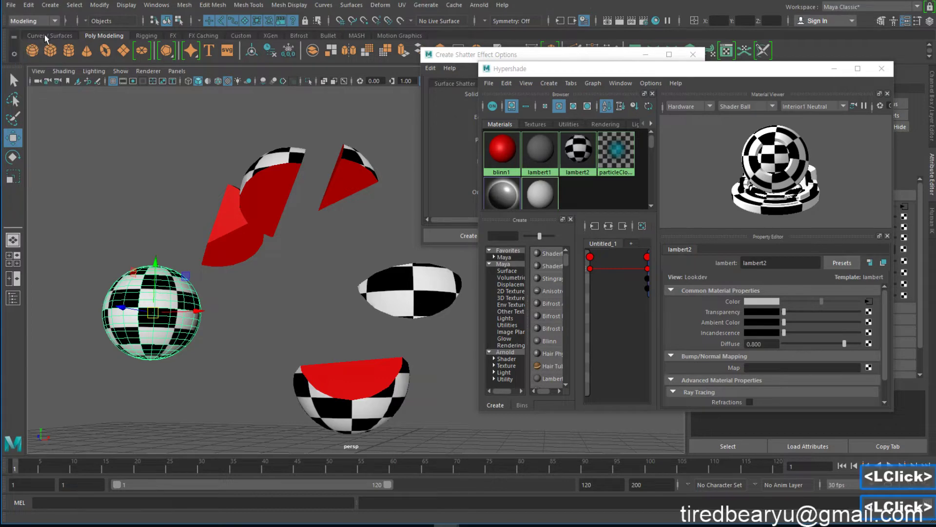
{"action": "left_click", "coordinate": [338, 7]}
{"action": "left_click", "coordinate": [340, 5]}
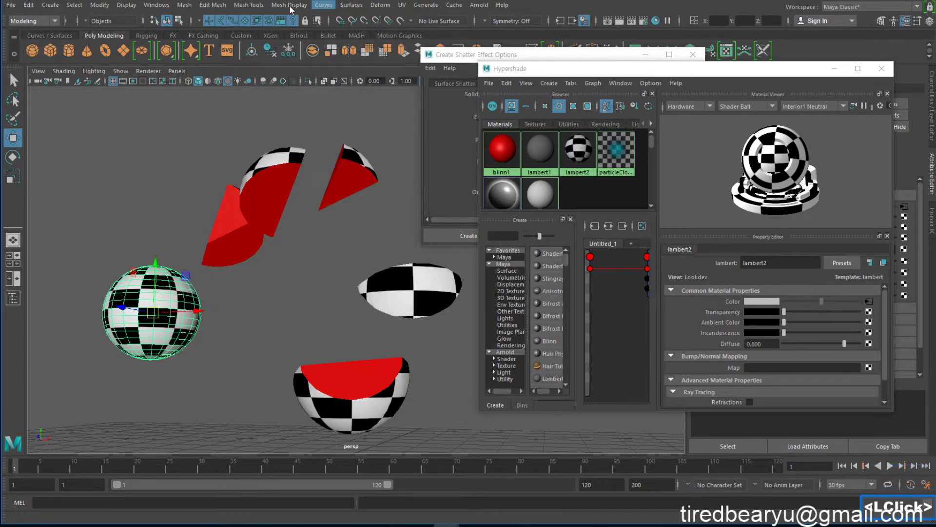
{"action": "left_click", "coordinate": [341, 5]}
{"action": "left_click", "coordinate": [421, 25]}
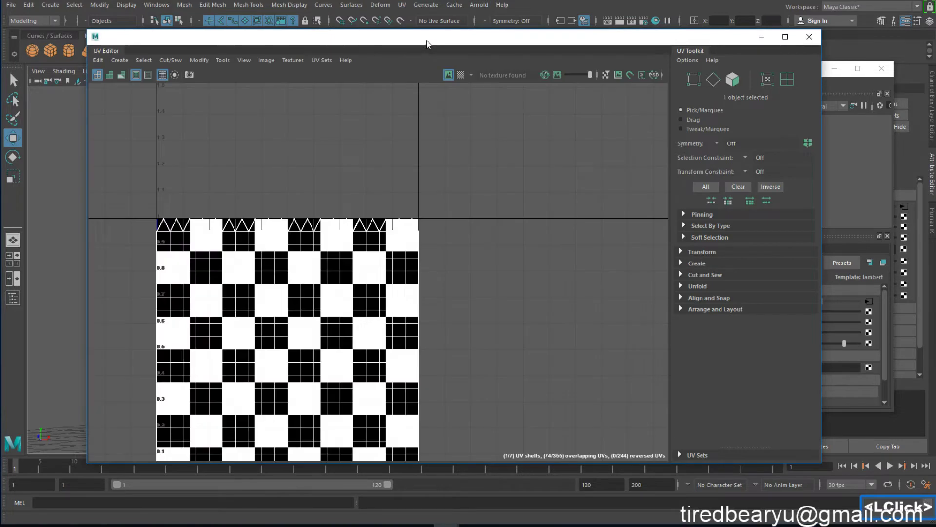
{"action": "left_click_drag", "start_coordinate": [442, 37], "coordinate": [757, 26]}
- Reselect the intact sphere and hide the checker texture in the UV Editor so only its UV wireframe shows
{"action": "left_click", "coordinate": [232, 294]}
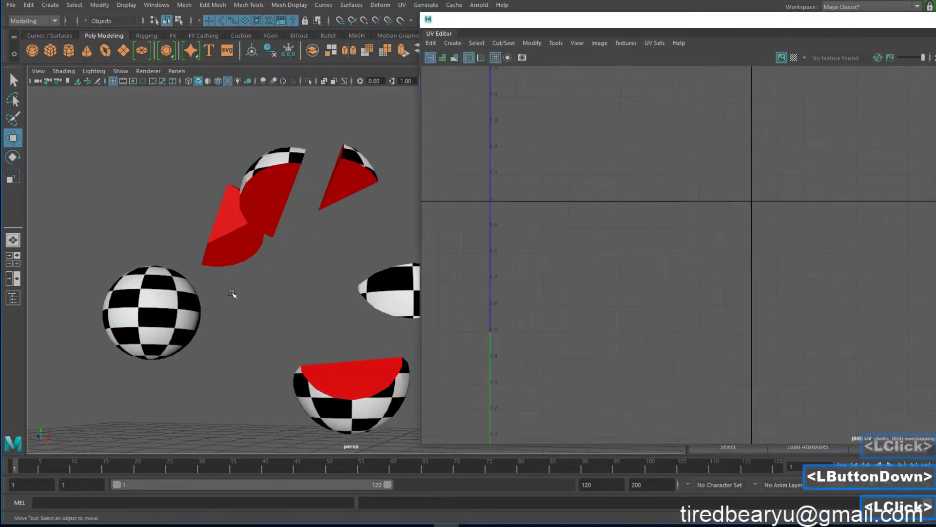
{"action": "left_click", "coordinate": [181, 311]}
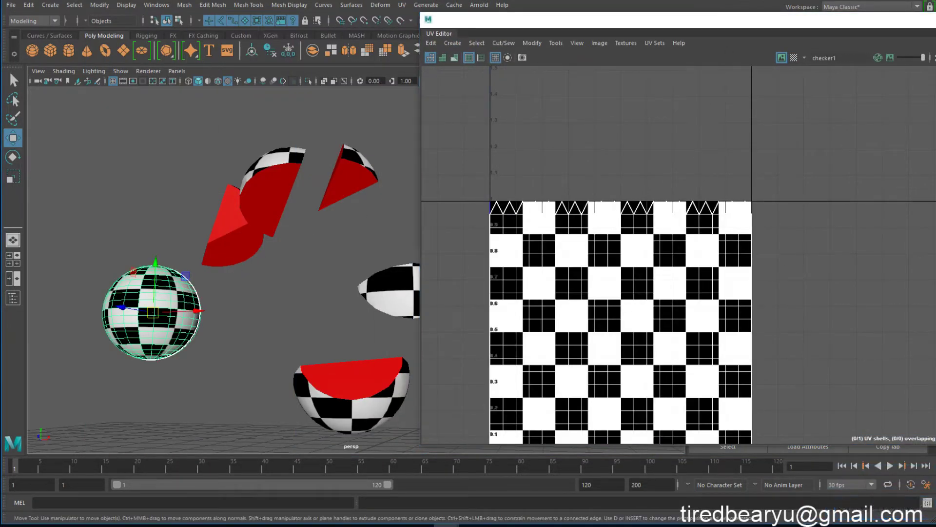
{"action": "left_click", "coordinate": [782, 57]}
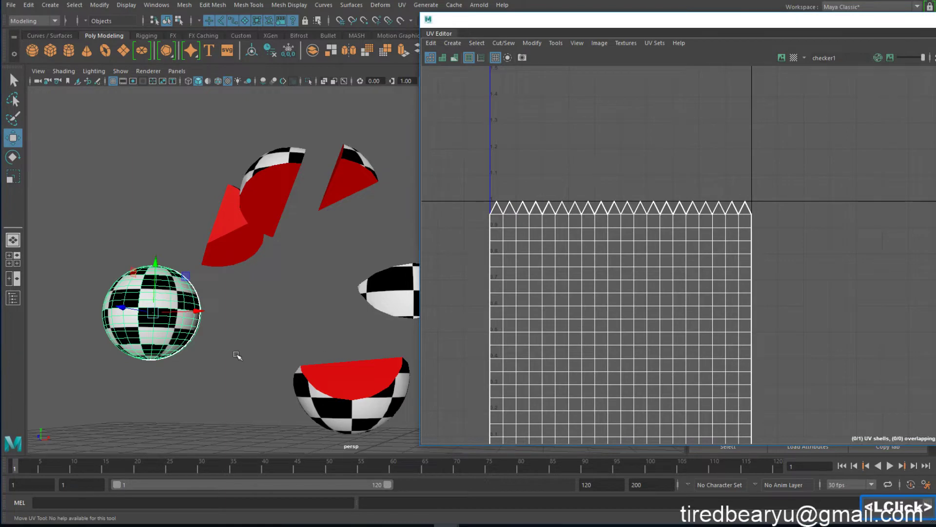
- Compare the UV layout of the intact sphere with the layouts of a single shard and of all shards together
{"action": "middle_click_drag", "start_coordinate": [237, 355], "coordinate": [239, 312], "text": "alt"}
{"action": "left_click", "coordinate": [294, 330]}
{"action": "left_click", "coordinate": [185, 298]}
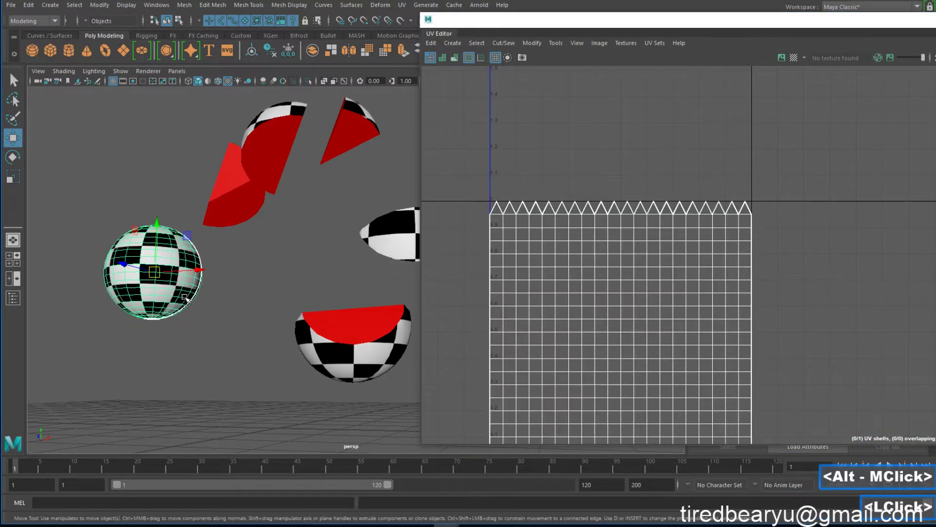
{"action": "left_click", "coordinate": [360, 346]}
{"action": "left_click", "coordinate": [251, 188]}
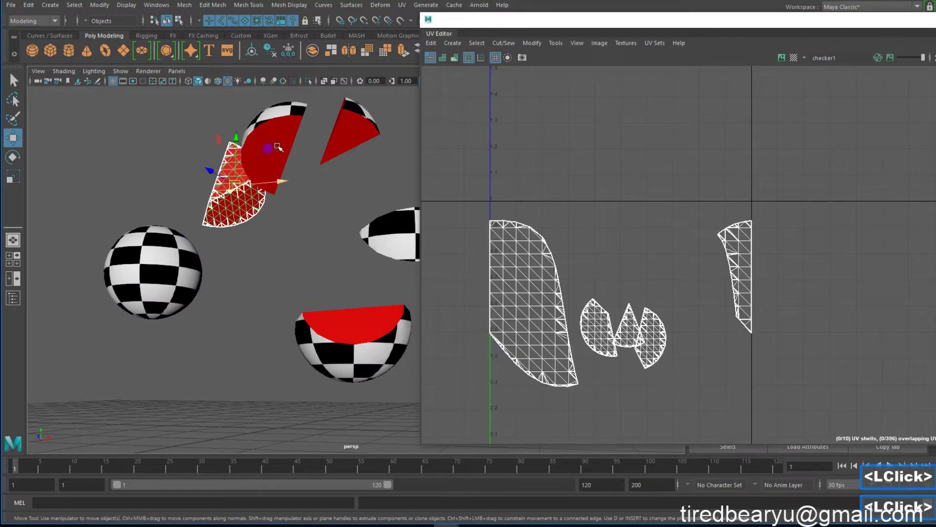
{"action": "left_click", "coordinate": [277, 146], "text": "shift"}
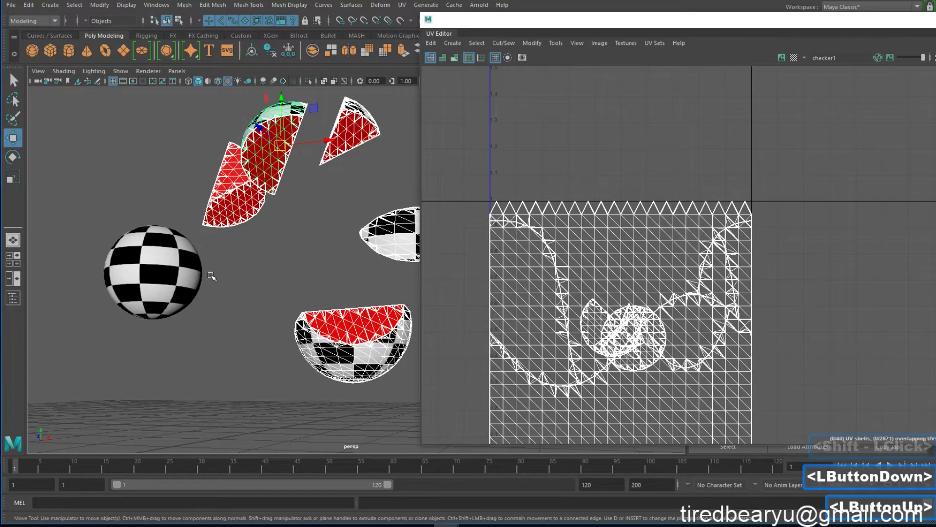
{"action": "left_click", "coordinate": [185, 274], "text": "shift"}
{"action": "key", "text": "ctrl+z"}
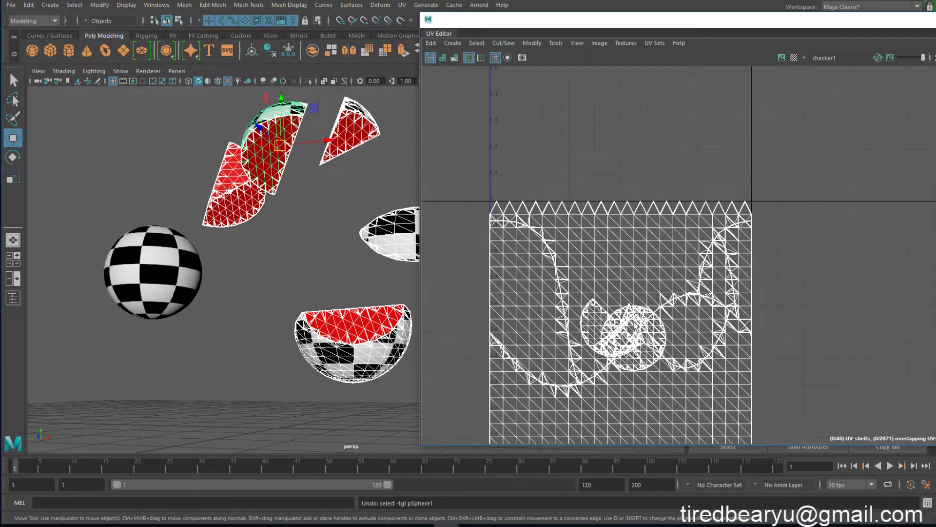
- Select the shards one by one to examine the UV shells of their outer surfaces and interior faces, ending with the bottom shard
{"action": "left_click", "coordinate": [359, 353]}
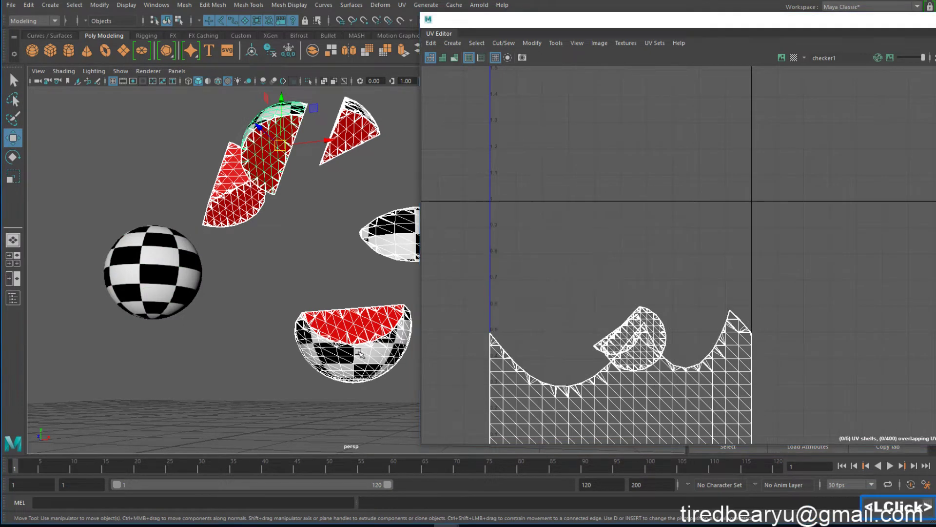
{"action": "left_click", "coordinate": [396, 245]}
{"action": "left_click", "coordinate": [352, 150]}
{"action": "left_click", "coordinate": [291, 147]}
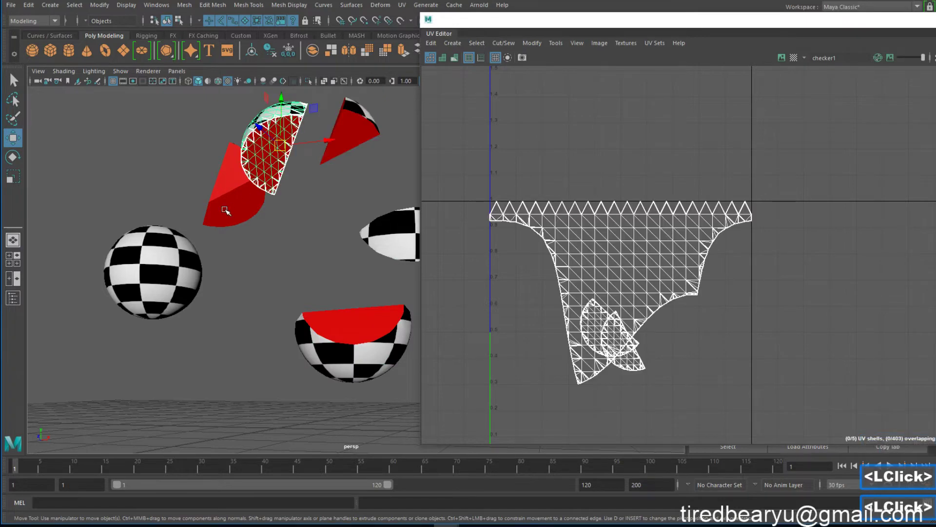
{"action": "left_click", "coordinate": [226, 210]}
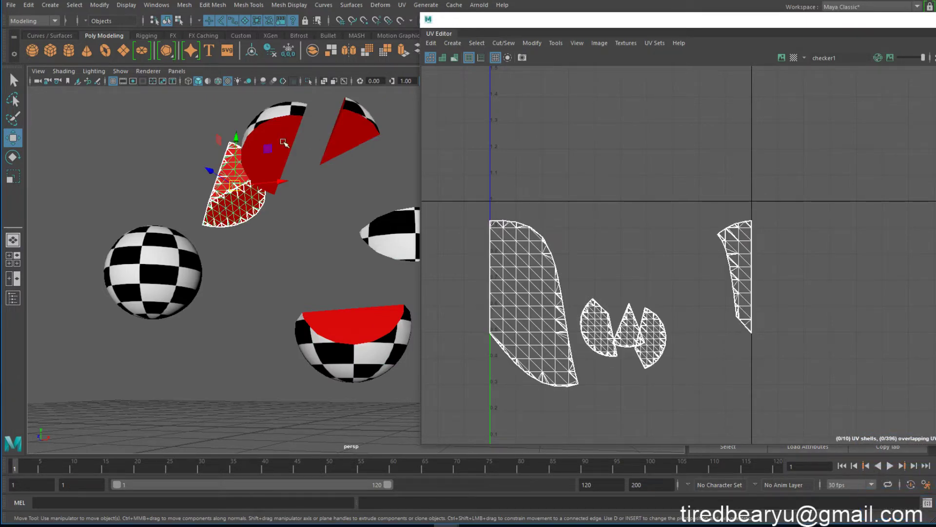
{"action": "left_click", "coordinate": [344, 145]}
{"action": "left_click", "coordinate": [381, 193]}
{"action": "left_click", "coordinate": [385, 219]}
{"action": "left_click", "coordinate": [372, 320]}
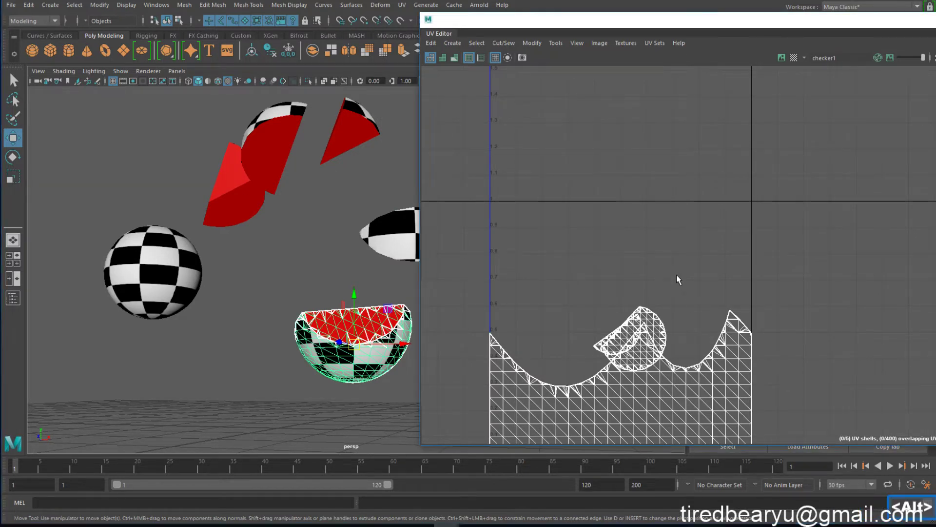
{"action": "middle_click_drag", "start_coordinate": [677, 274], "coordinate": [628, 265], "text": "alt"}
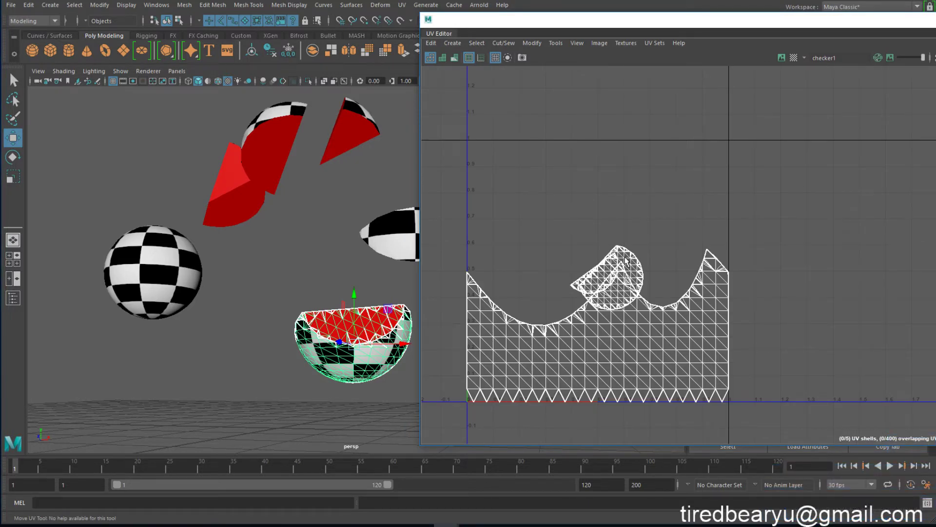
- Move the UV Editor aside, bring up the Hypershade, and select all faces that use the red blinn1 material
{"action": "left_click_drag", "start_coordinate": [526, 21], "coordinate": [643, 151]}
{"action": "left_click_drag", "start_coordinate": [590, 68], "coordinate": [501, 27]}
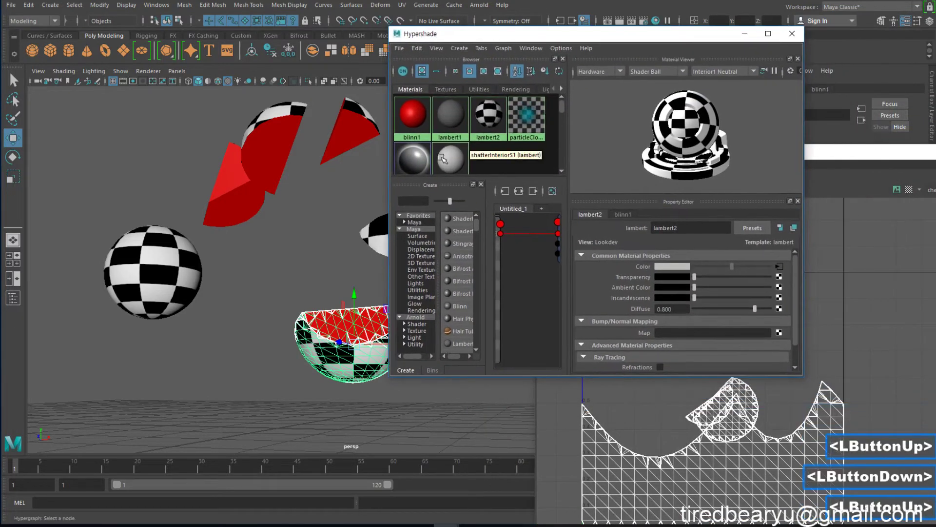
{"action": "left_click", "coordinate": [413, 111]}
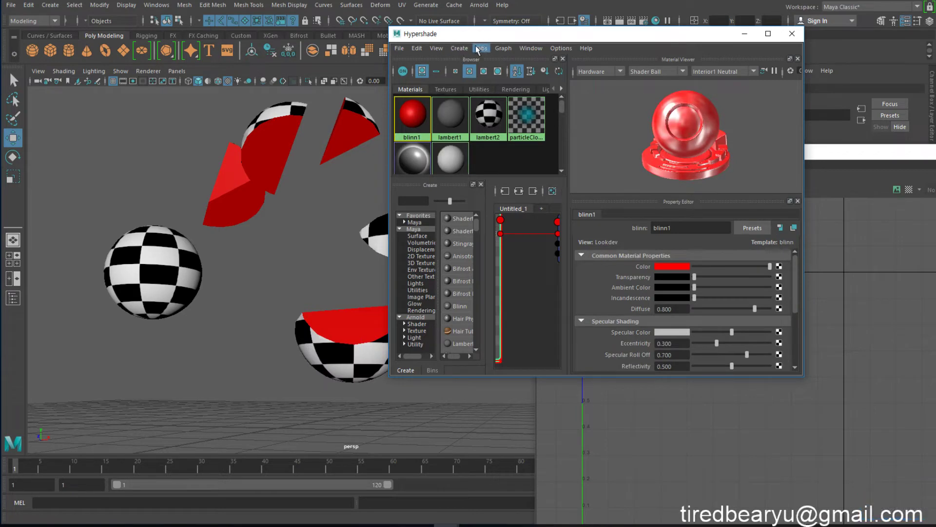
{"action": "left_click", "coordinate": [417, 48]}
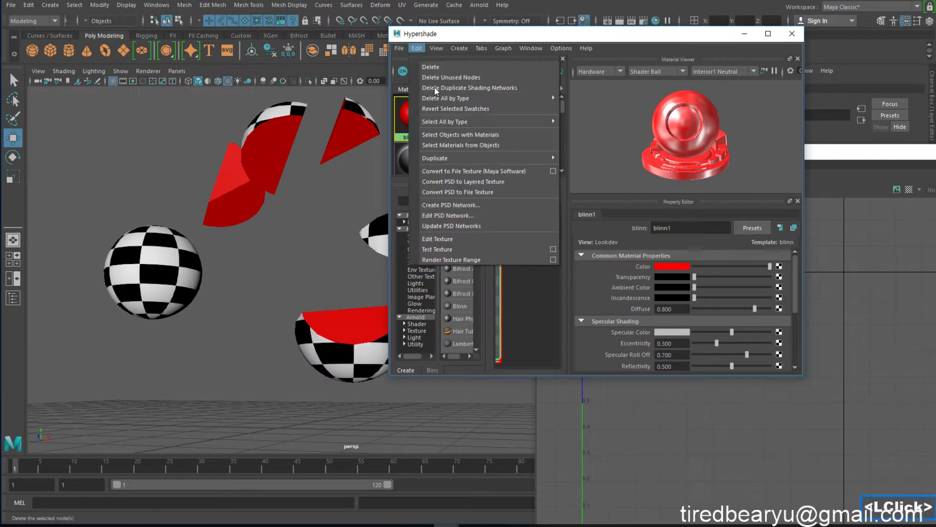
{"action": "left_click", "coordinate": [447, 133]}
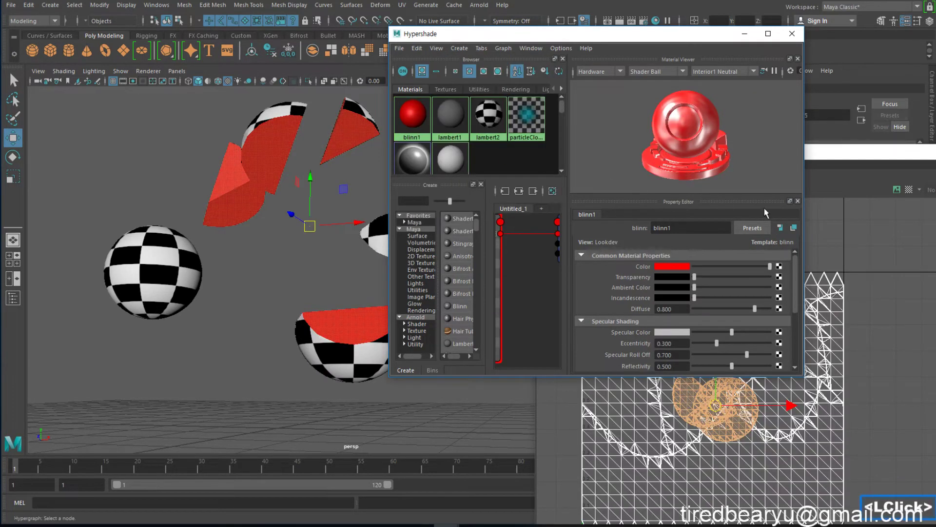
- Move the UVs of the selected interior faces out of the 0–1 UV tile into the empty space beside it
{"action": "left_click", "coordinate": [832, 157]}
{"action": "left_click_drag", "start_coordinate": [832, 160], "coordinate": [764, 86]}
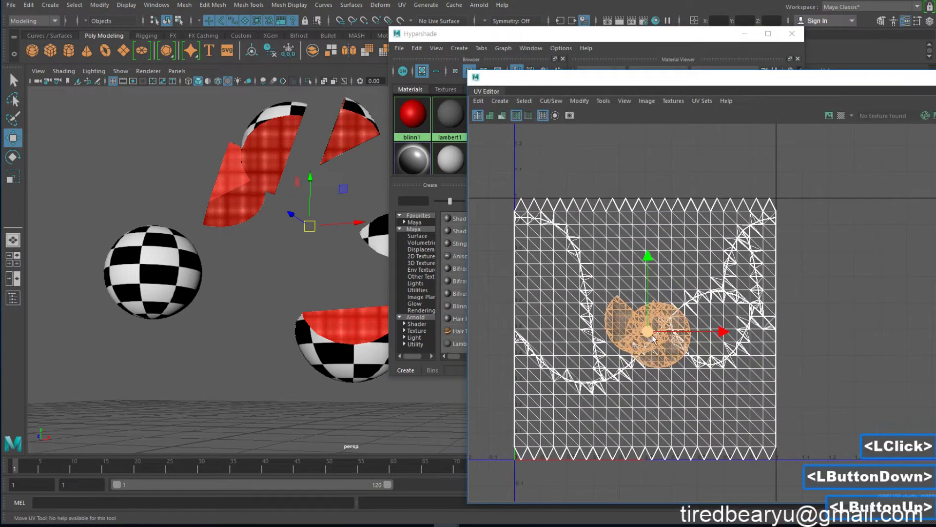
{"action": "left_click_drag", "start_coordinate": [685, 336], "coordinate": [914, 336]}
{"action": "middle_click_drag", "start_coordinate": [832, 381], "coordinate": [752, 373], "text": "alt"}
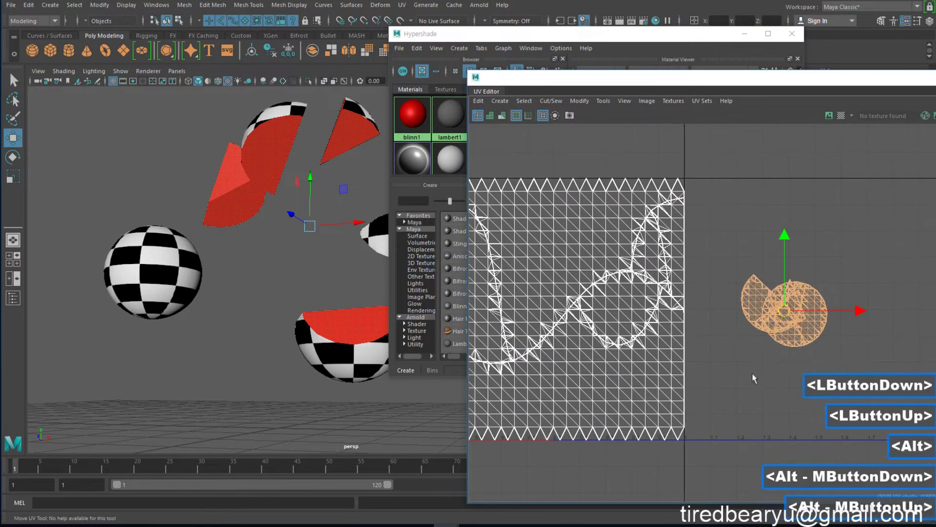
{"action": "left_click", "coordinate": [749, 333]}
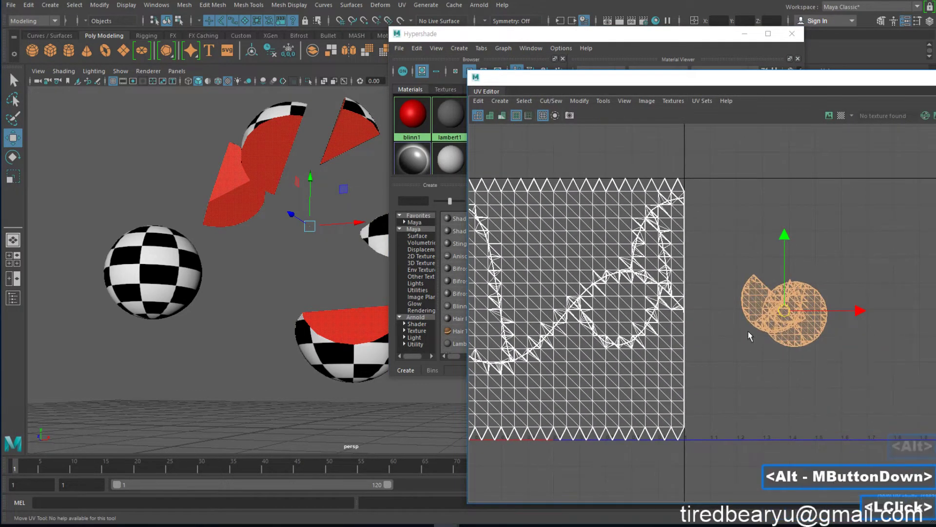
- Select the bottom shard and the small wedge shard in turn to examine their separated outer and interior UV shells
{"action": "left_click", "coordinate": [345, 327]}
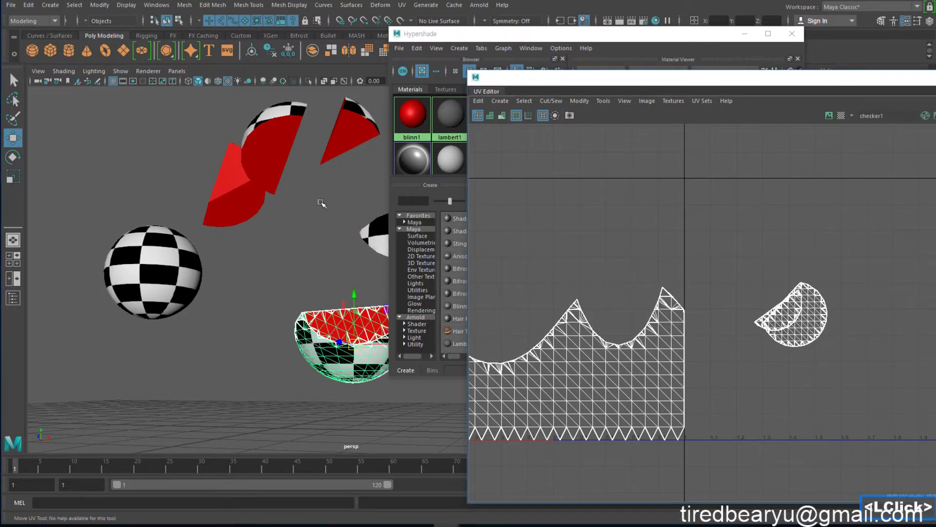
{"action": "left_click", "coordinate": [321, 203]}
{"action": "left_click", "coordinate": [254, 202]}
{"action": "left_click", "coordinate": [356, 139]}
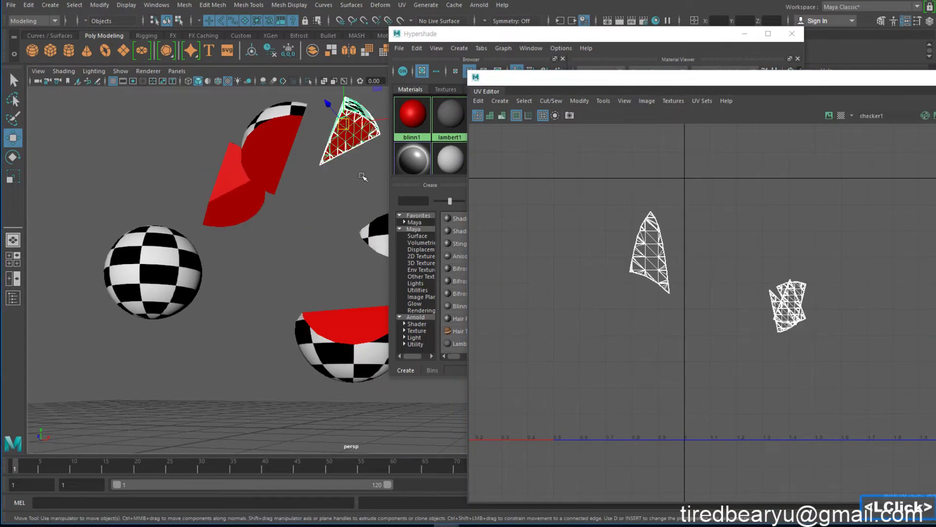
{"action": "left_click", "coordinate": [378, 245]}
{"action": "scroll", "coordinate": [370, 243], "scroll_direction": "down", "scroll_amount": 3, "text": "alt"}
{"action": "middle_click_drag", "start_coordinate": [370, 244], "coordinate": [351, 235], "text": "alt"}
- Select all shards, switch to UV component selection, and pull one interior shell up out of the overlapping pile
{"action": "left_click_drag", "start_coordinate": [219, 180], "coordinate": [430, 395]}
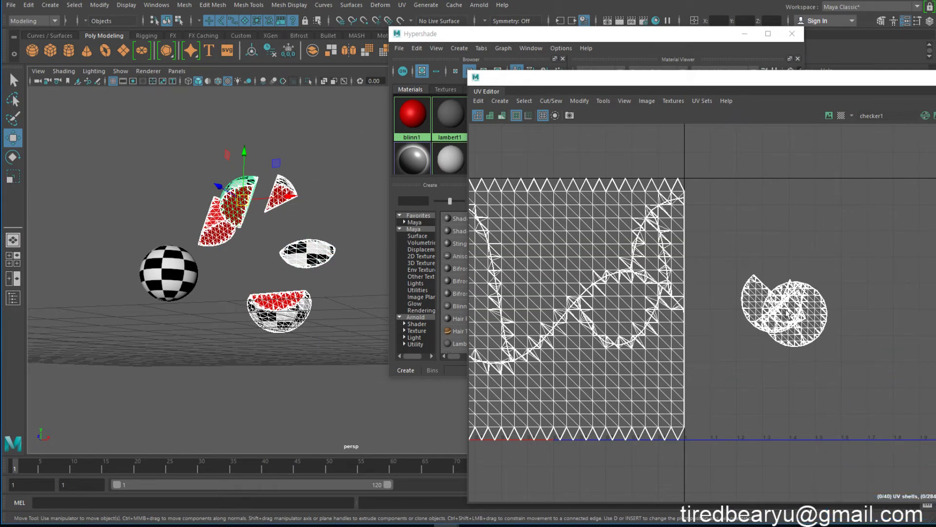
{"action": "middle_click_drag", "start_coordinate": [764, 352], "coordinate": [779, 268], "text": "alt"}
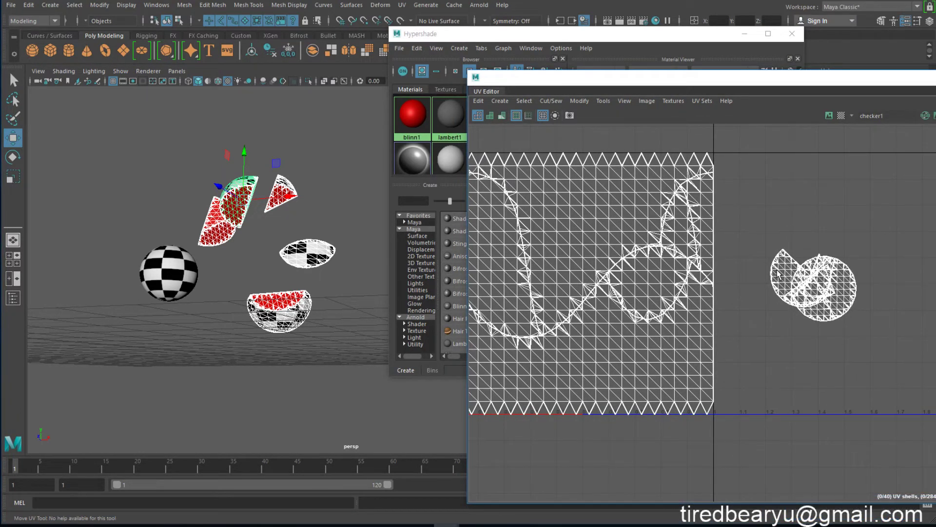
{"action": "right_click_drag", "start_coordinate": [784, 262], "coordinate": [824, 262]}
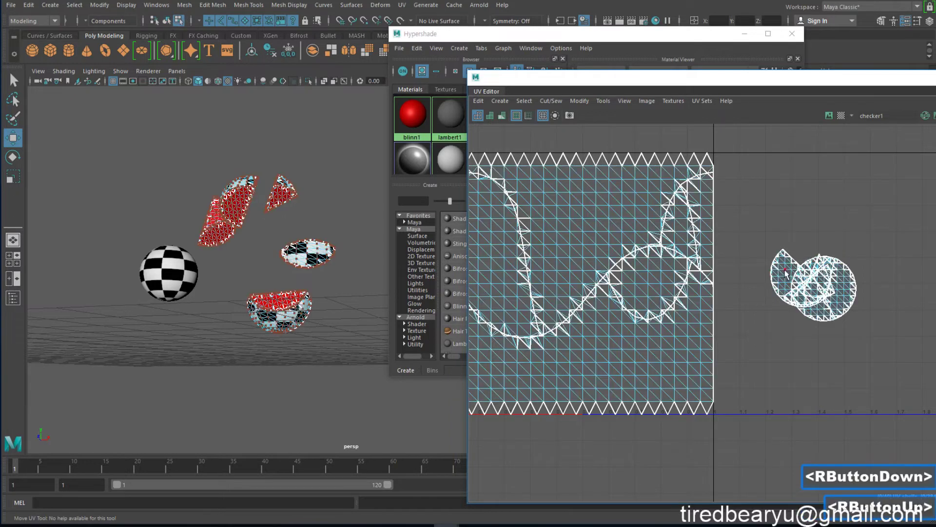
{"action": "double_click", "coordinate": [787, 275]}
{"action": "left_click_drag", "start_coordinate": [779, 238], "coordinate": [759, 201]}
- Separate two more interior shells, placing the narrow one above the pile and the half-disc one below and left of it
{"action": "double_click", "coordinate": [792, 287]}
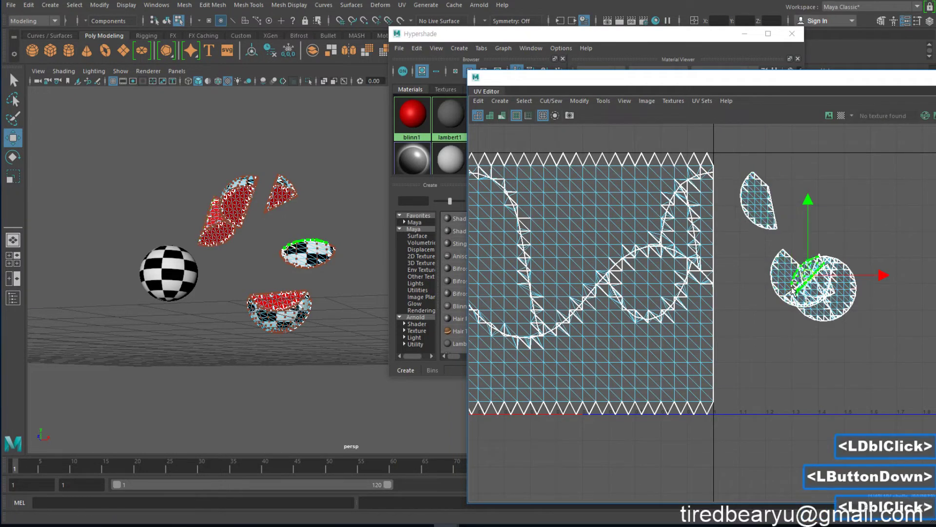
{"action": "left_click_drag", "start_coordinate": [797, 288], "coordinate": [809, 230]}
{"action": "key", "text": "ctrl+z"}
{"action": "double_click", "coordinate": [808, 274]}
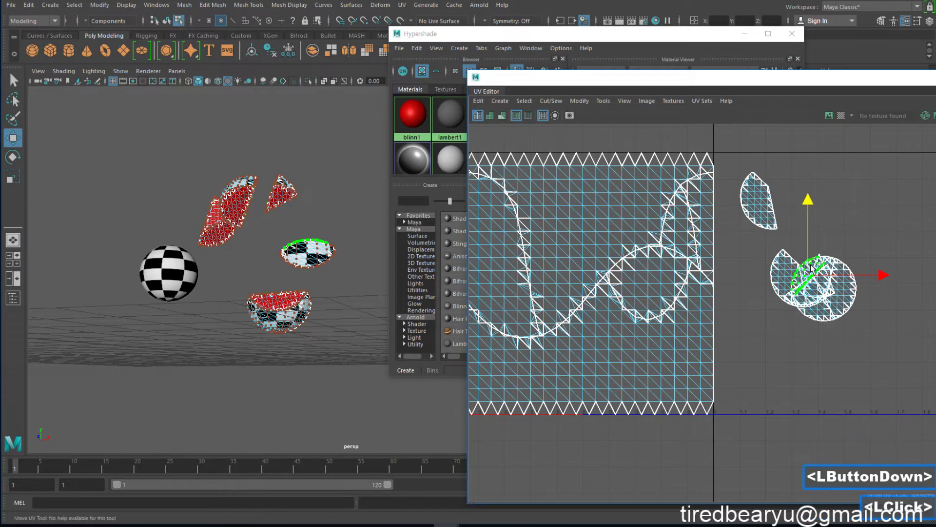
{"action": "left_click_drag", "start_coordinate": [808, 275], "coordinate": [817, 213]}
{"action": "double_click", "coordinate": [790, 279]}
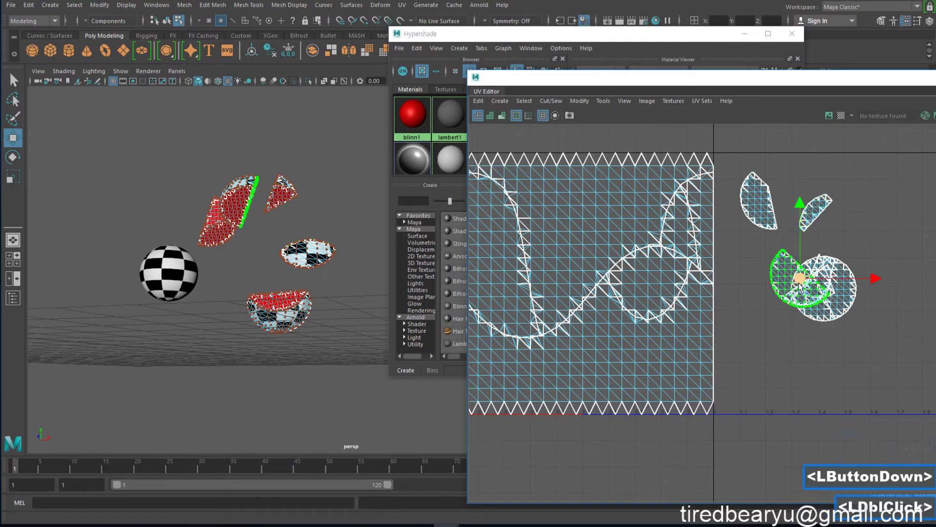
{"action": "left_click_drag", "start_coordinate": [800, 279], "coordinate": [770, 342]}
- Move the interior shell of the back shard and the large one of the bottom shard to the right of the pile
{"action": "left_click", "coordinate": [838, 304]}
{"action": "double_click", "coordinate": [838, 305]}
{"action": "left_click_drag", "start_coordinate": [842, 289], "coordinate": [914, 249]}
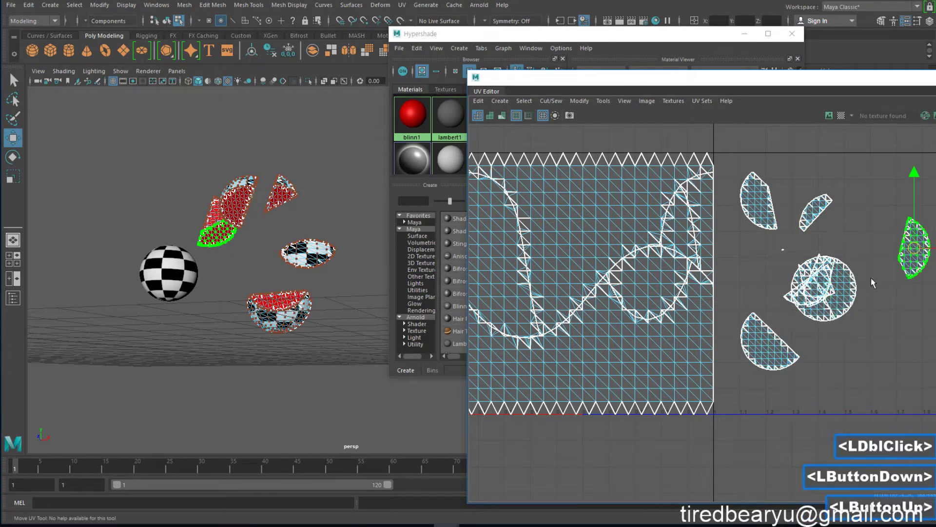
{"action": "double_click", "coordinate": [853, 296]}
{"action": "left_click_drag", "start_coordinate": [854, 299], "coordinate": [935, 295]}
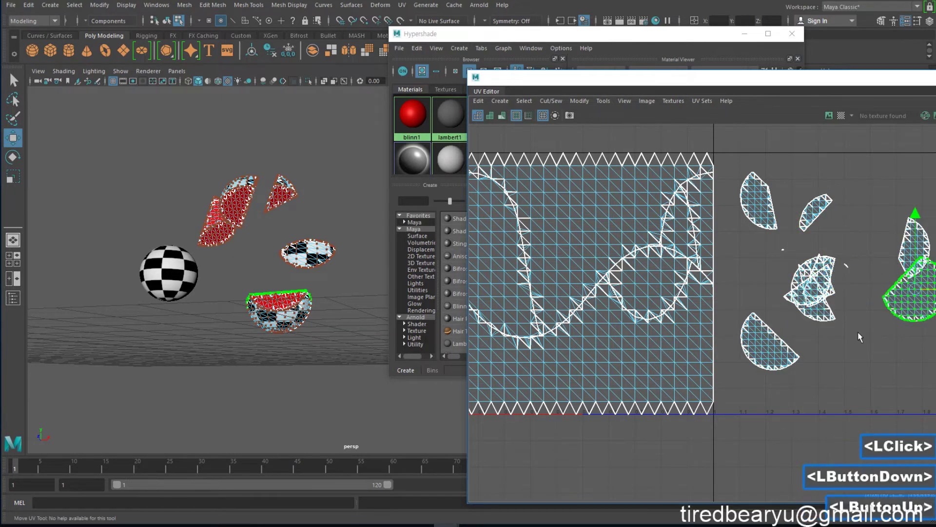
- Pull two further interior shells from the pile, one to the space below it and one to its left
{"action": "double_click", "coordinate": [820, 314]}
{"action": "left_click_drag", "start_coordinate": [819, 314], "coordinate": [880, 391]}
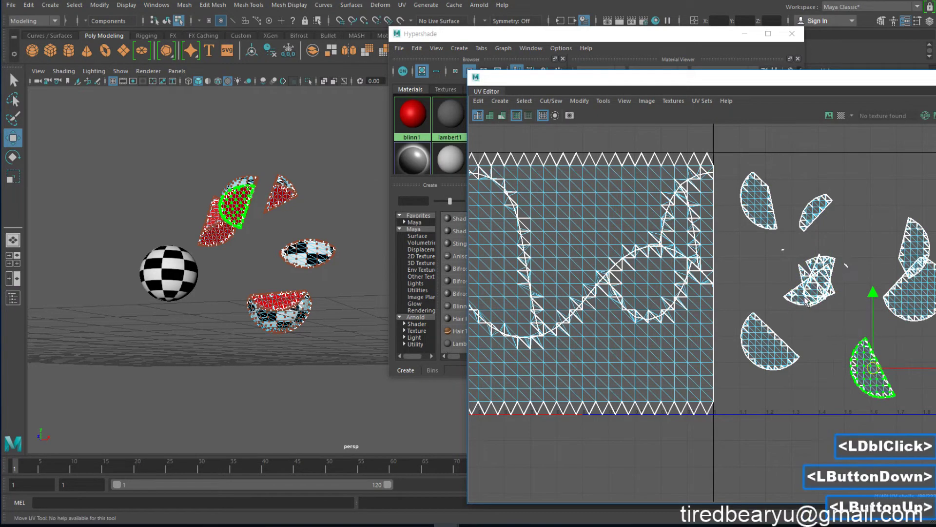
{"action": "double_click", "coordinate": [792, 290]}
{"action": "left_click_drag", "start_coordinate": [775, 272], "coordinate": [723, 246]}
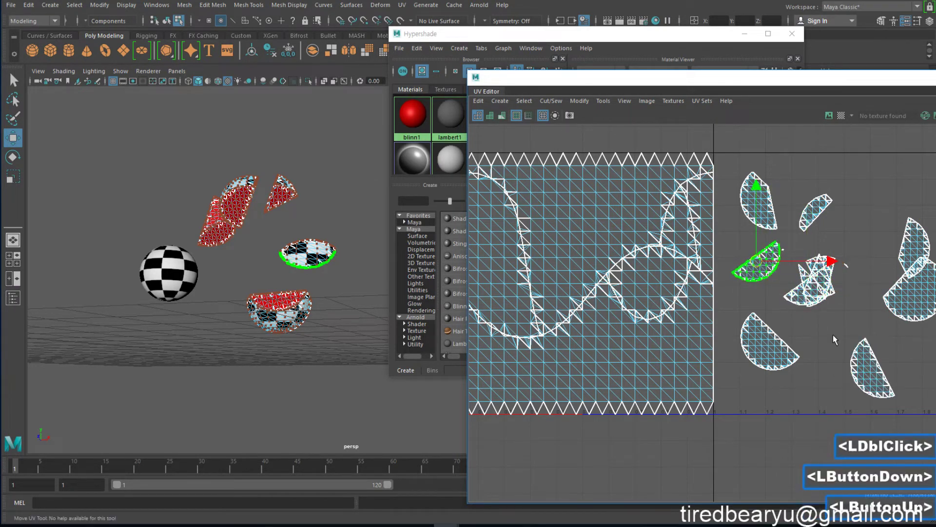
- Select the UVs of all interior shells lying outside the 0–1 tile
{"action": "right_click_drag", "start_coordinate": [835, 337], "coordinate": [814, 324], "text": "alt"}
{"action": "right_click", "coordinate": [765, 228]}
{"action": "left_click_drag", "start_coordinate": [744, 170], "coordinate": [934, 464]}
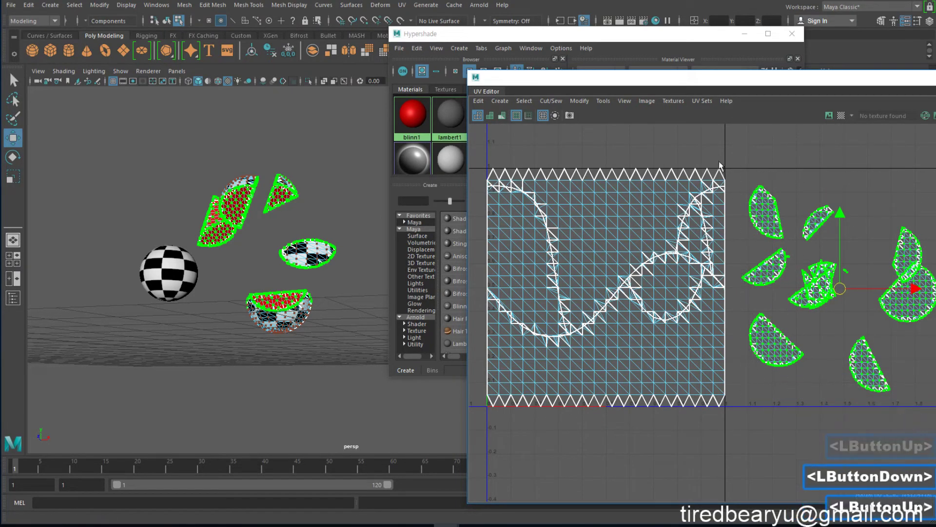
- Try to lay out the UV shells with the current Layout settings, and undo it
{"action": "left_click", "coordinate": [562, 100]}
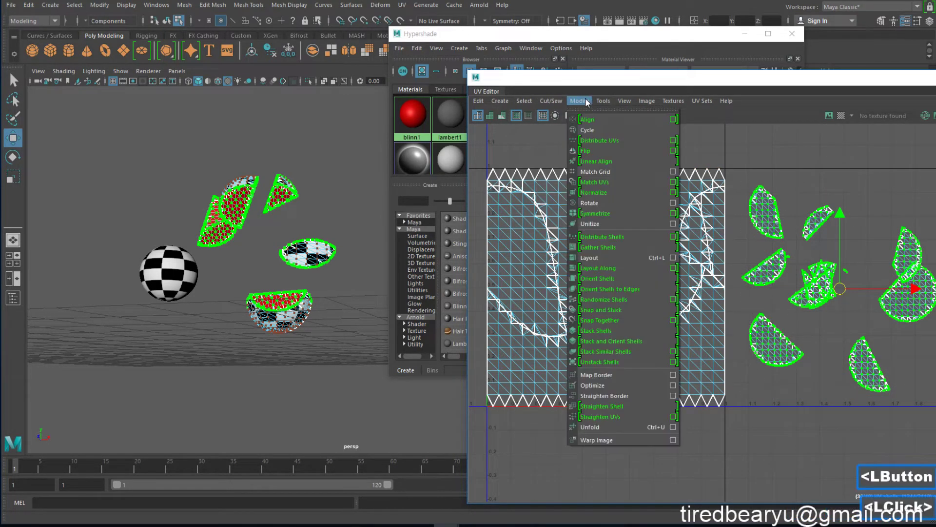
{"action": "left_click", "coordinate": [654, 257]}
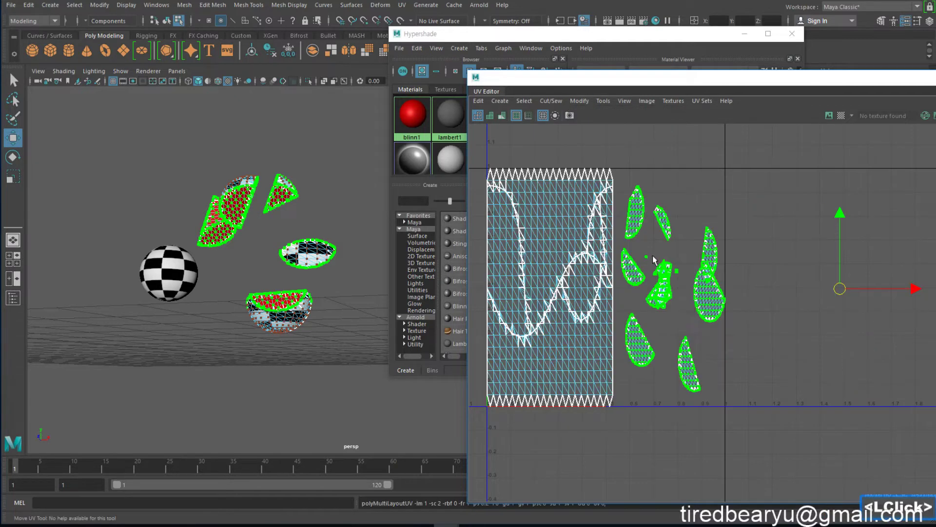
{"action": "middle_click_drag", "start_coordinate": [739, 314], "coordinate": [800, 312], "text": "alt"}
{"action": "key", "text": "ctrl+z"}
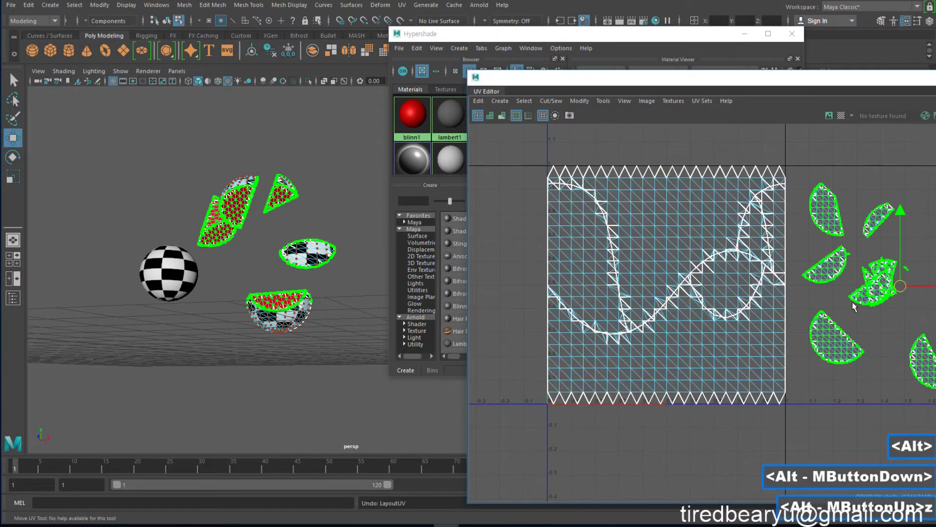
- Open the options of the UV Layout command and place their window away from the interior shells
{"action": "left_click", "coordinate": [579, 100]}
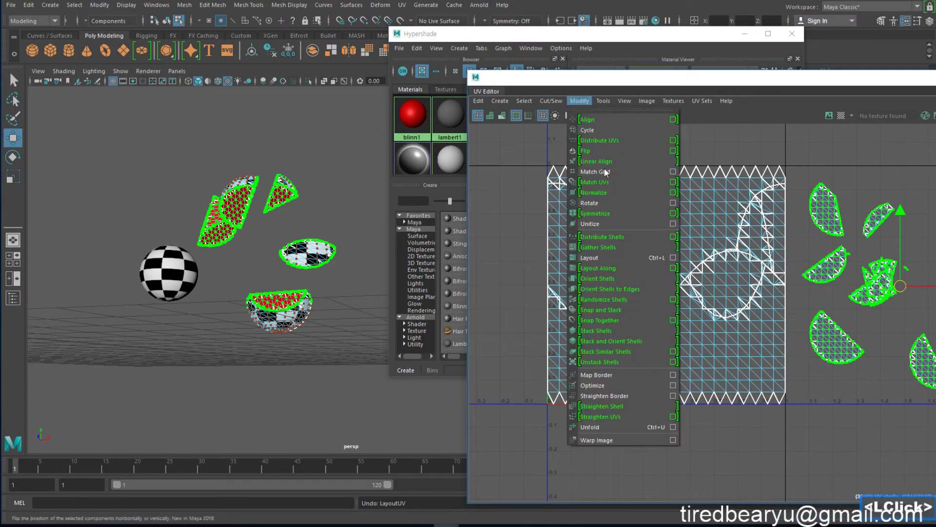
{"action": "left_click", "coordinate": [673, 257]}
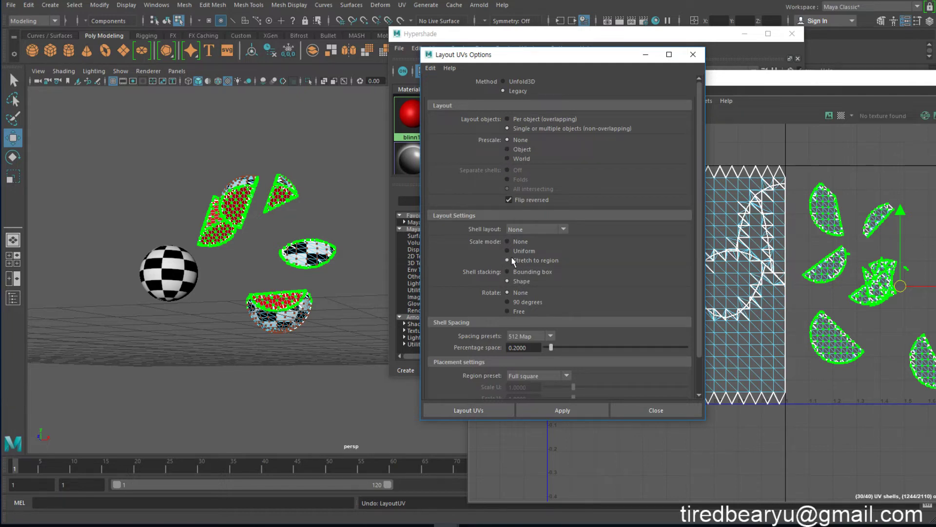
{"action": "left_click", "coordinate": [524, 230]}
{"action": "left_click", "coordinate": [531, 229]}
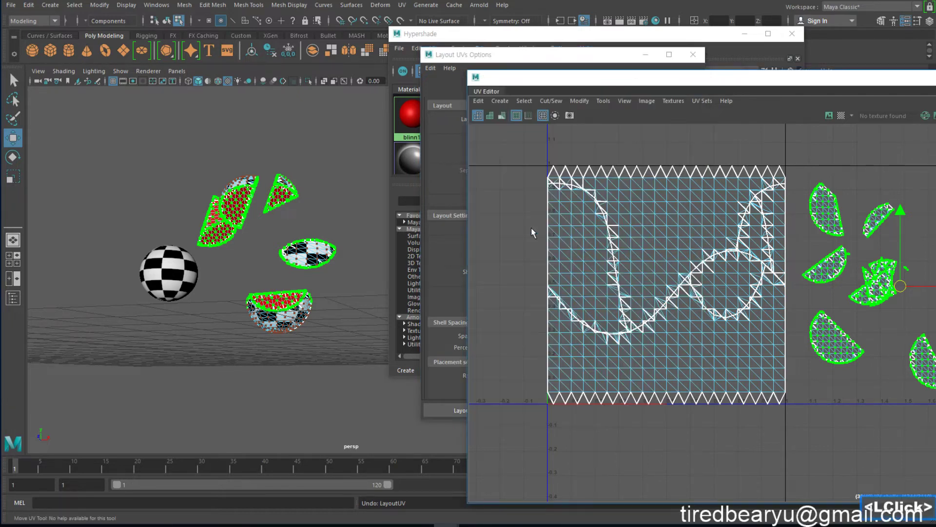
{"action": "left_click", "coordinate": [482, 55]}
{"action": "left_click_drag", "start_coordinate": [504, 54], "coordinate": [397, 59]}
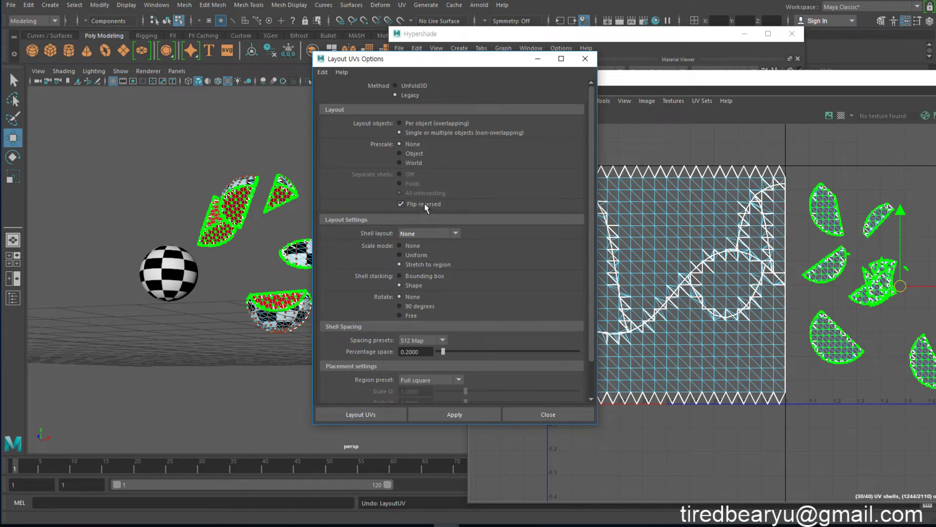
- Check the Unfold3D layout settings, return the method to Legacy, and look over its layout, spacing and placement options
{"action": "left_click", "coordinate": [411, 86]}
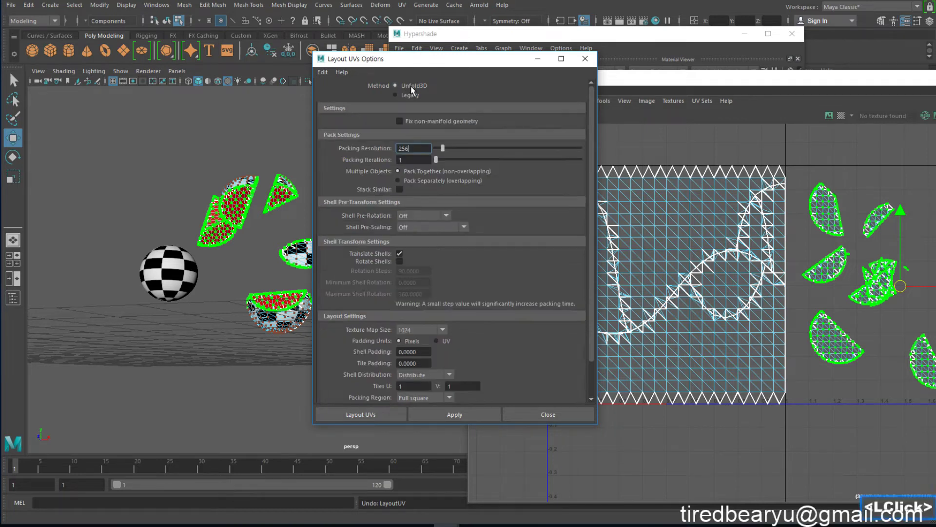
{"action": "left_click", "coordinate": [412, 92]}
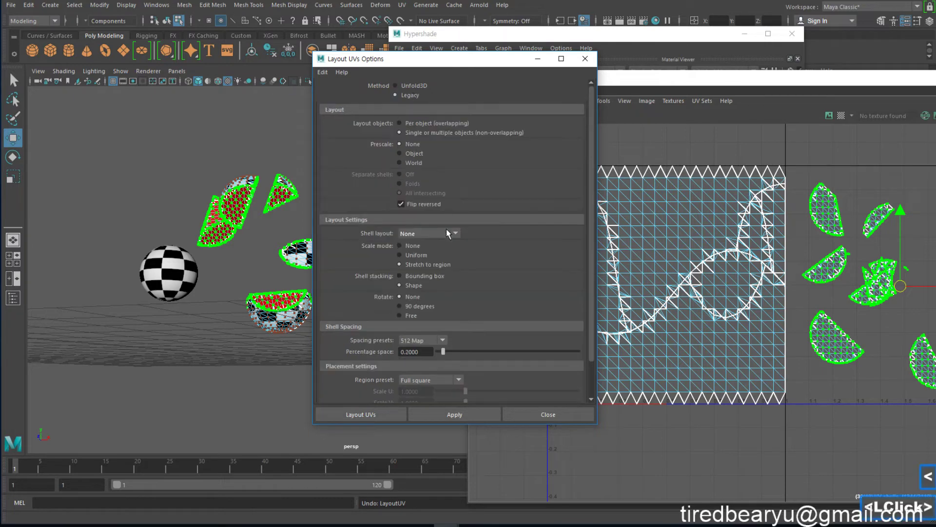
{"action": "scroll", "coordinate": [446, 244], "scroll_direction": "down", "scroll_amount": 4}
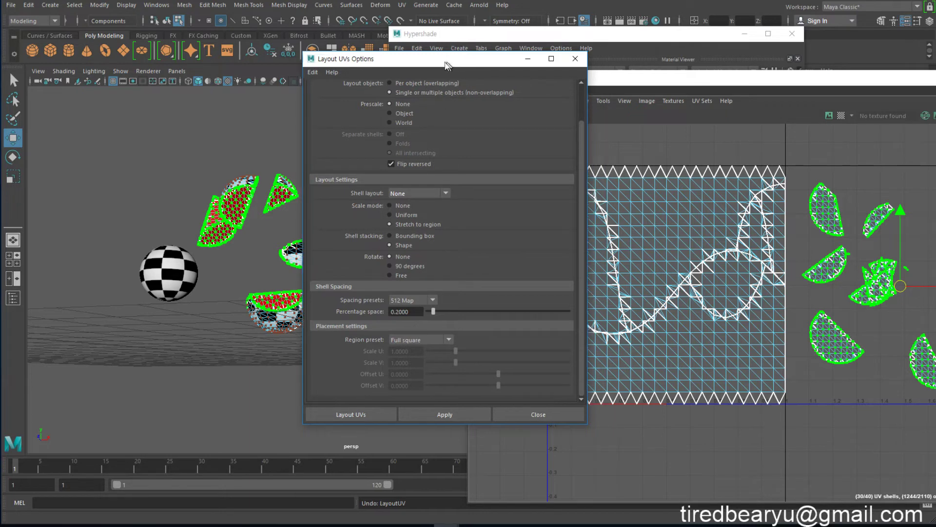
{"action": "left_click_drag", "start_coordinate": [460, 54], "coordinate": [332, 48]}
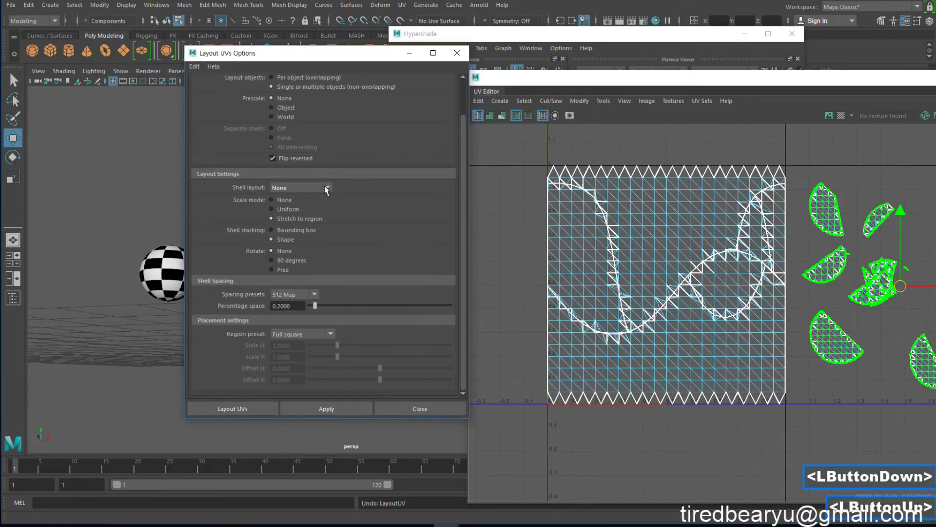
{"action": "left_click", "coordinate": [294, 231]}
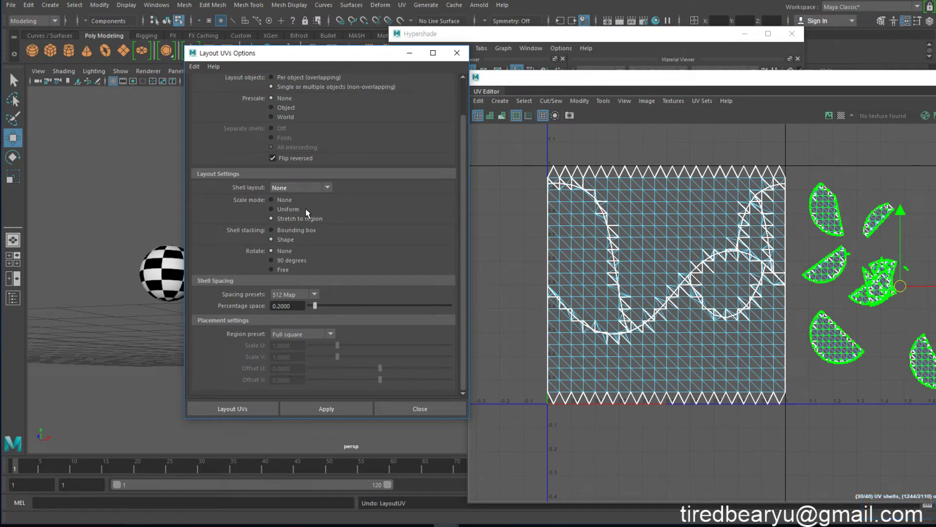
- Set the layout scale mode to None, apply the layout to the selected interior shells, and close the options
{"action": "left_click", "coordinate": [288, 199]}
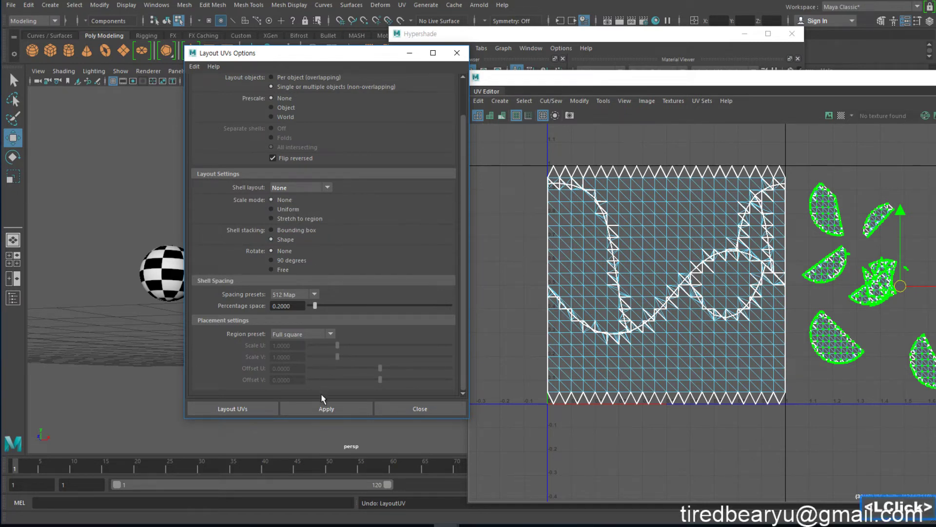
{"action": "left_click", "coordinate": [324, 408]}
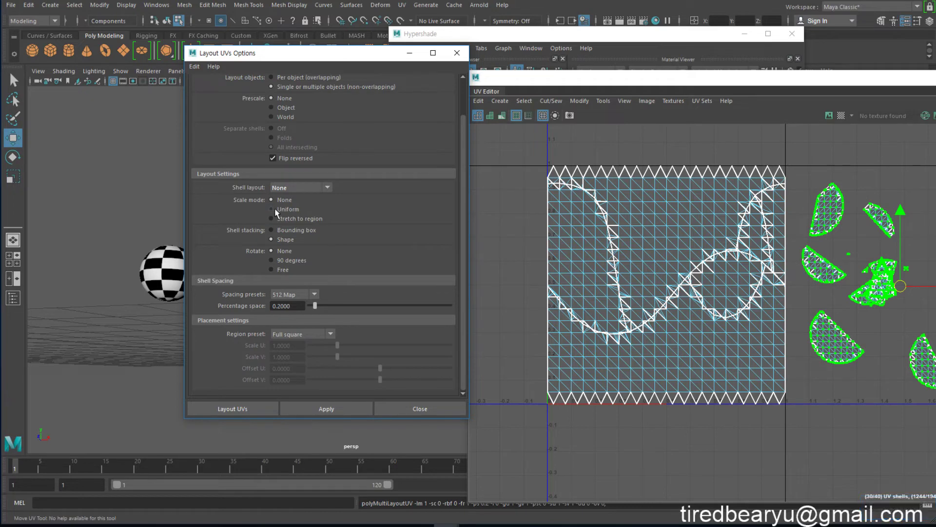
{"action": "left_click", "coordinate": [472, 37]}
{"action": "left_click", "coordinate": [352, 55]}
{"action": "left_click", "coordinate": [457, 55]}
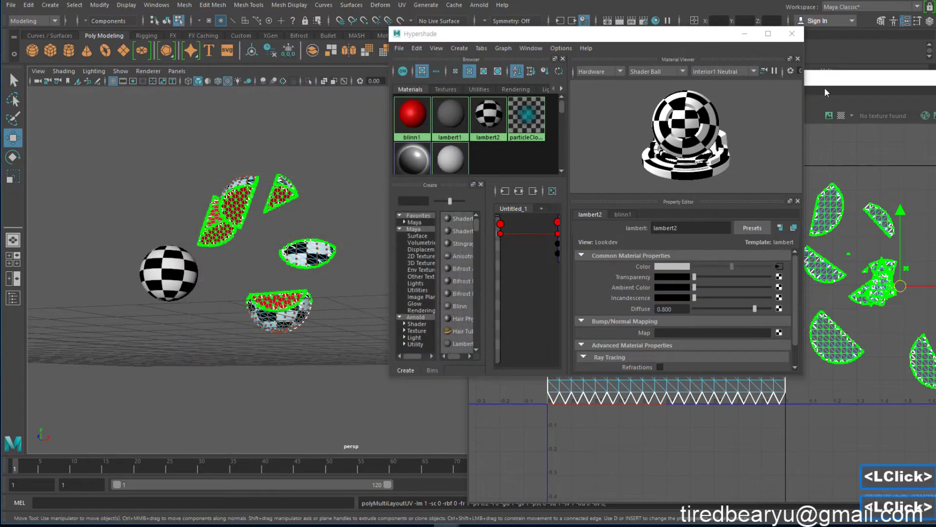
- Try the Layout Along command on the selected interior shells and undo it
{"action": "left_click", "coordinate": [824, 92]}
{"action": "left_click", "coordinate": [603, 100]}
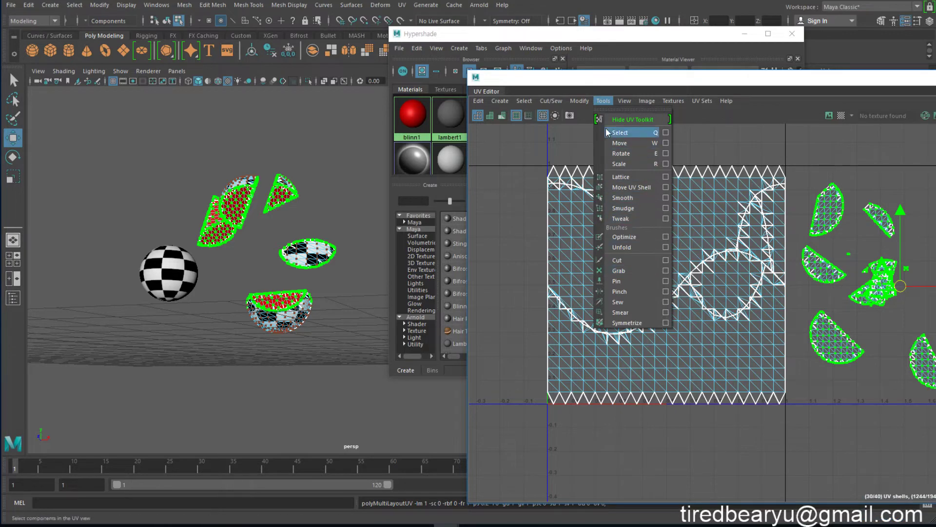
{"action": "mouse_move", "coordinate": [579, 100]}
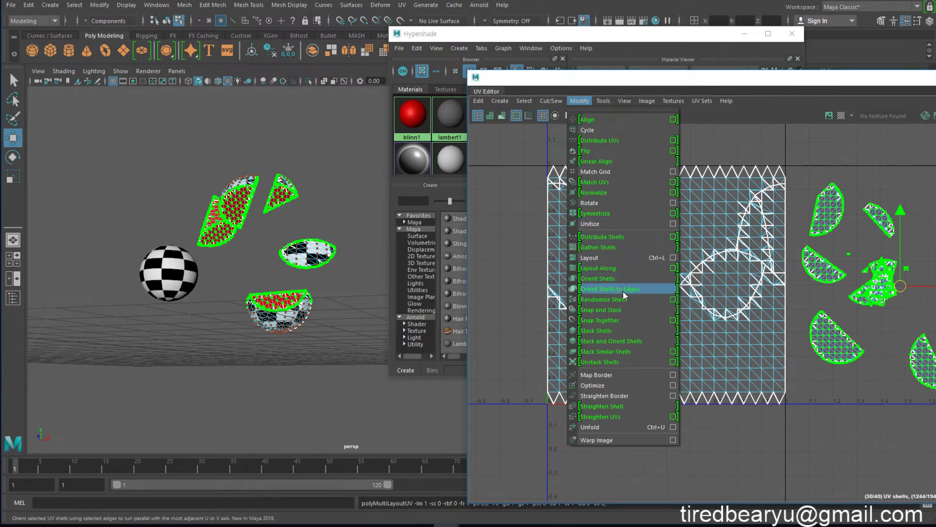
{"action": "left_click", "coordinate": [628, 270]}
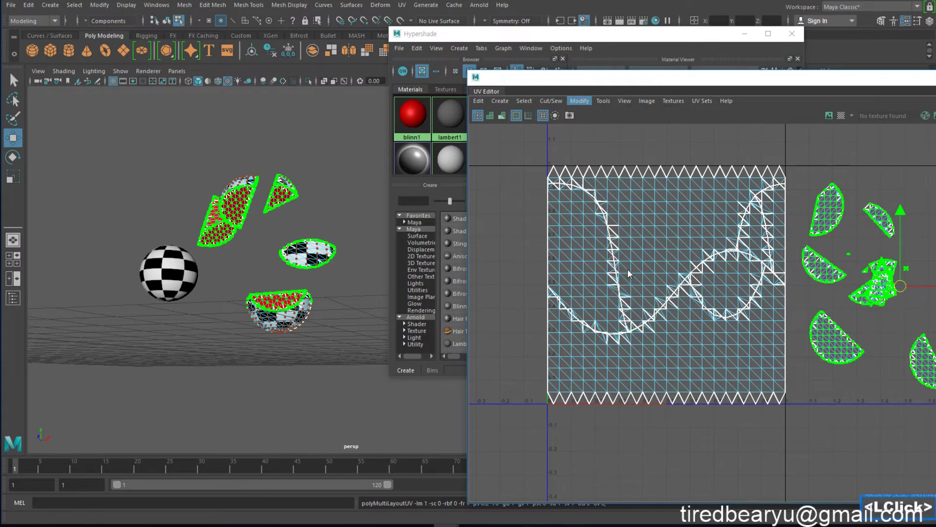
{"action": "key", "text": "ctrl+z"}
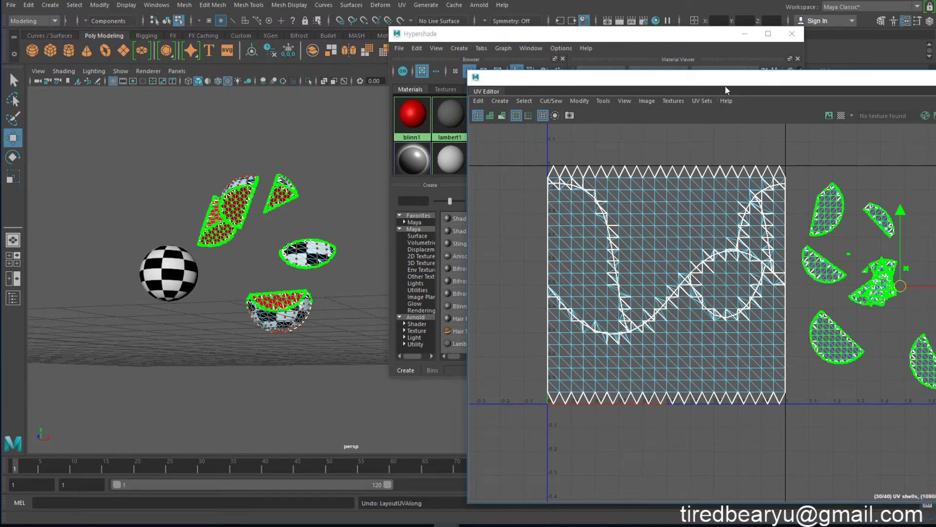
- Uncover the interior shells in the UV Editor and move two shells out of the overlapping cluster into free space
{"action": "left_click_drag", "start_coordinate": [724, 86], "coordinate": [532, 80]}
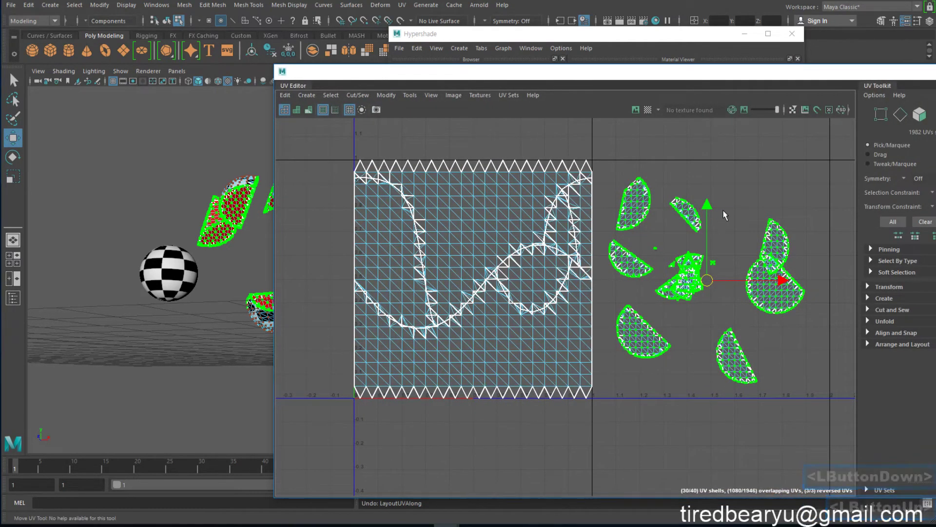
{"action": "left_click", "coordinate": [757, 214]}
{"action": "double_click", "coordinate": [689, 282]}
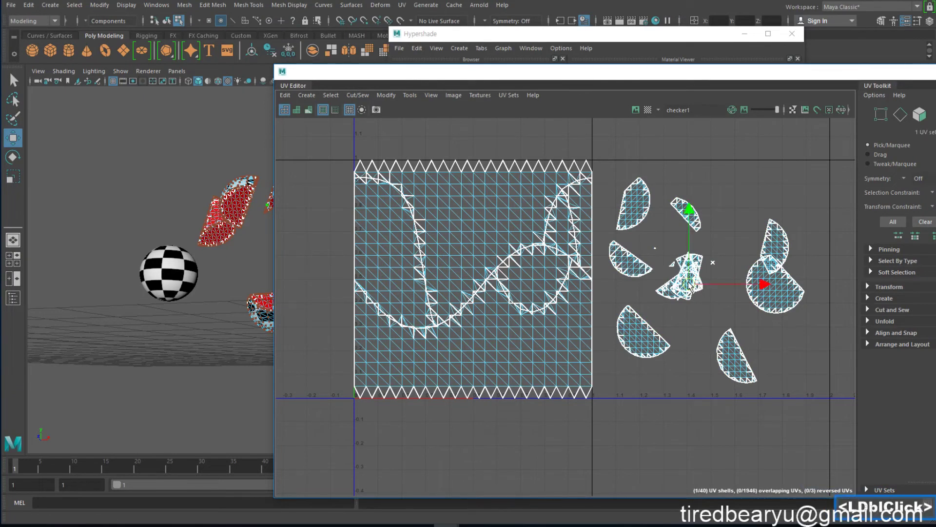
{"action": "left_click_drag", "start_coordinate": [689, 274], "coordinate": [747, 206]}
{"action": "double_click", "coordinate": [689, 282]}
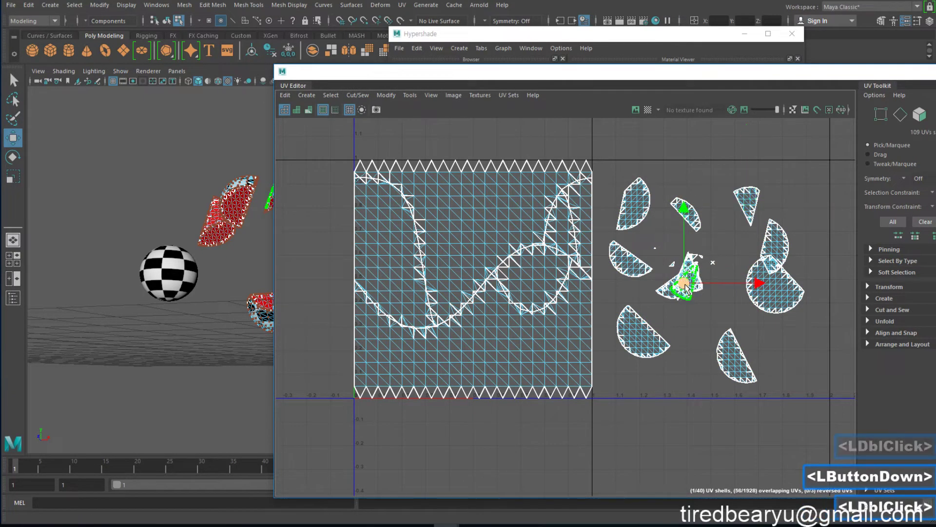
{"action": "left_click_drag", "start_coordinate": [688, 280], "coordinate": [685, 336]}
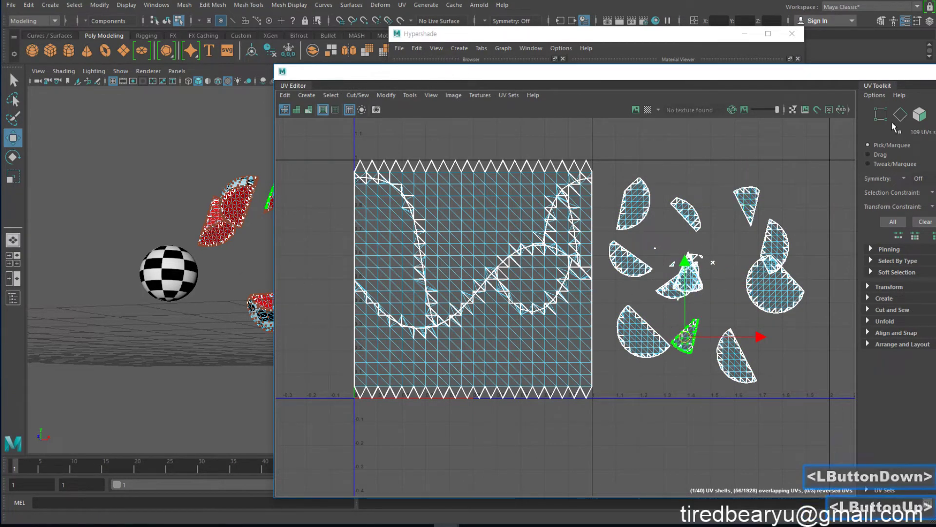
- Rearrange the UV Editor and Hypershade windows to uncover the shards, return to object mode and select the small wedge-shaped shard
{"action": "left_click_drag", "start_coordinate": [559, 78], "coordinate": [688, 165]}
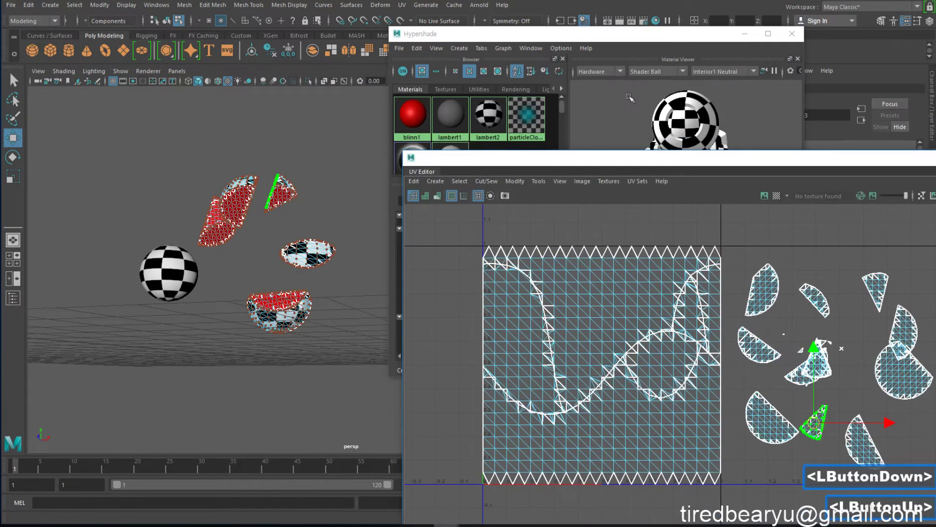
{"action": "left_click_drag", "start_coordinate": [551, 34], "coordinate": [562, 20]}
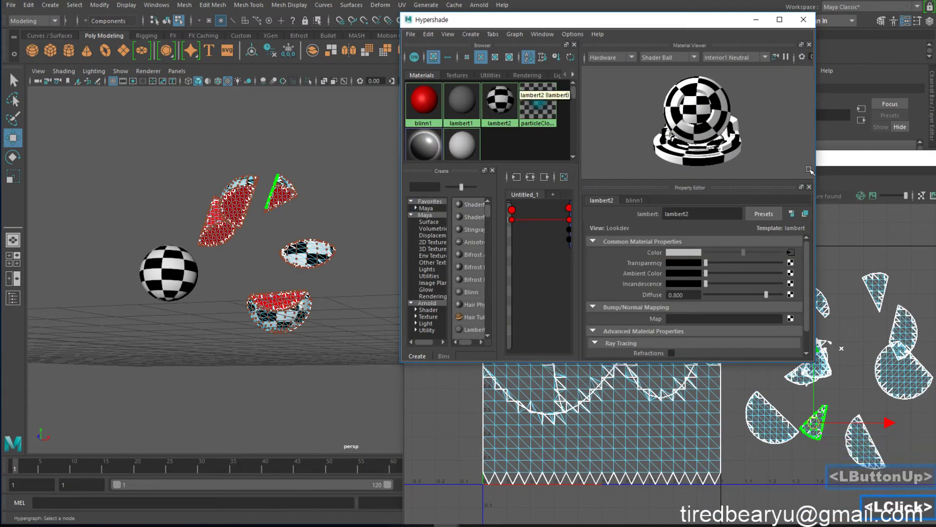
{"action": "left_click", "coordinate": [845, 167]}
{"action": "left_click_drag", "start_coordinate": [845, 168], "coordinate": [827, 172]}
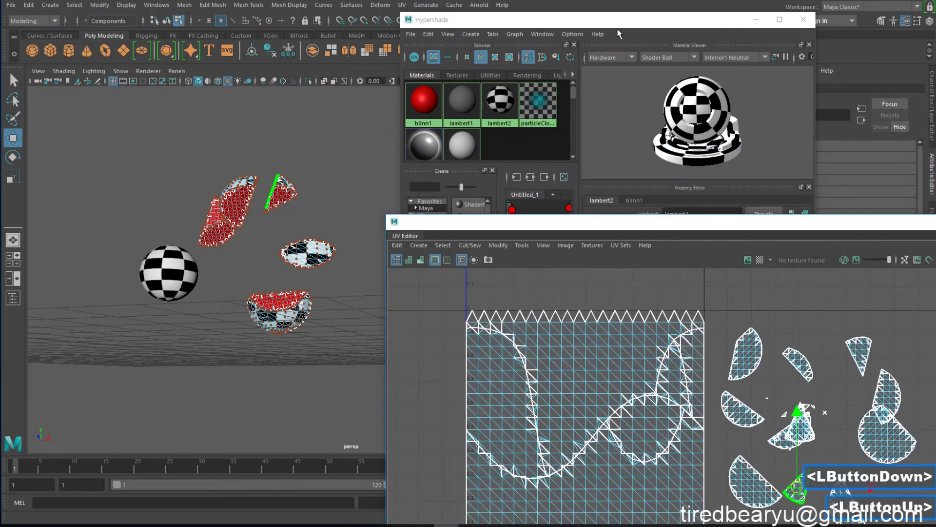
{"action": "left_click_drag", "start_coordinate": [609, 14], "coordinate": [789, 181]}
{"action": "right_click_drag", "start_coordinate": [294, 191], "coordinate": [355, 165]}
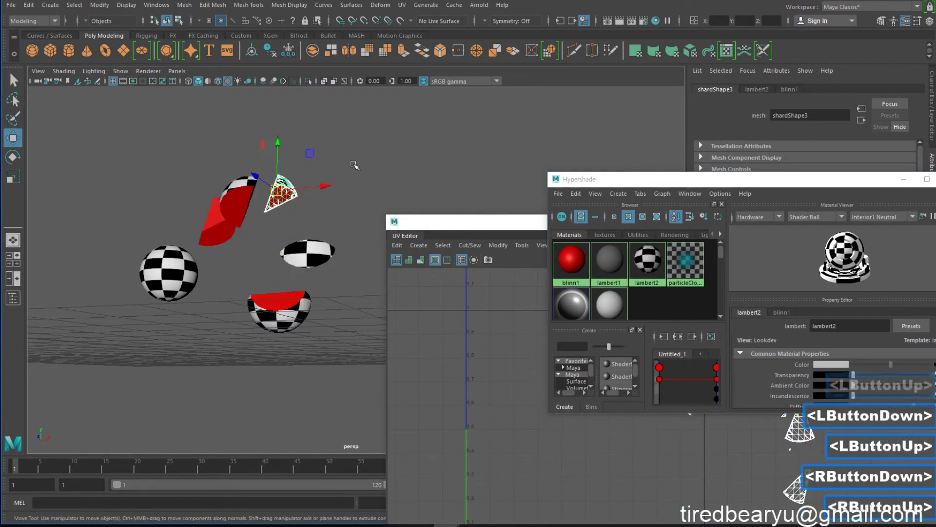
{"action": "left_click", "coordinate": [354, 165]}
{"action": "left_click", "coordinate": [288, 196]}
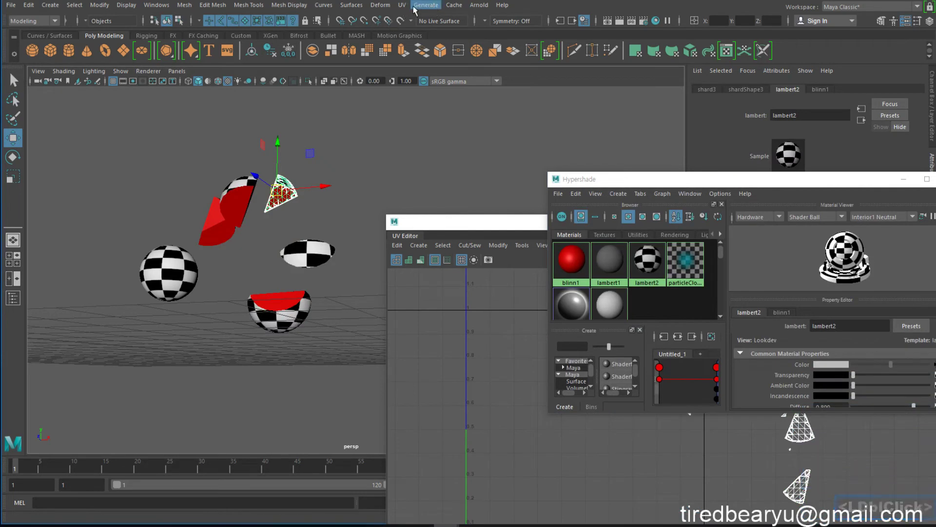
- Switch to the FX menu set, open the Shatter effect options and turn off Apply interior material for Solid Shatter
{"action": "left_click", "coordinate": [32, 20]}
{"action": "left_click", "coordinate": [29, 59]}
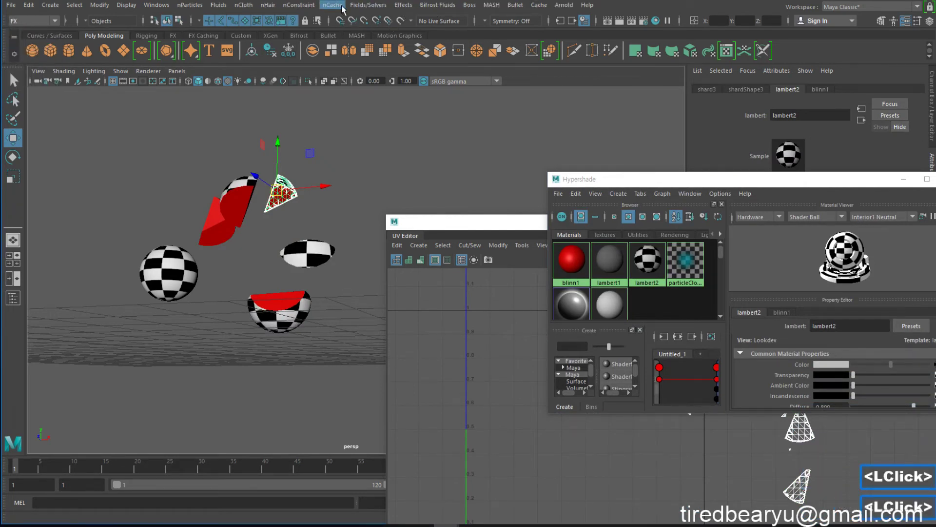
{"action": "left_click", "coordinate": [347, 6]}
{"action": "mouse_move", "coordinate": [403, 5]}
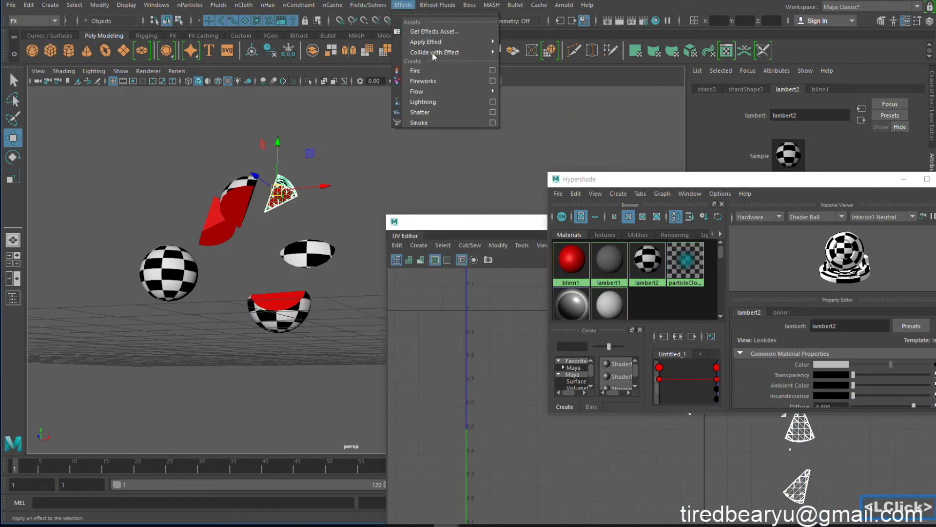
{"action": "left_click", "coordinate": [492, 112]}
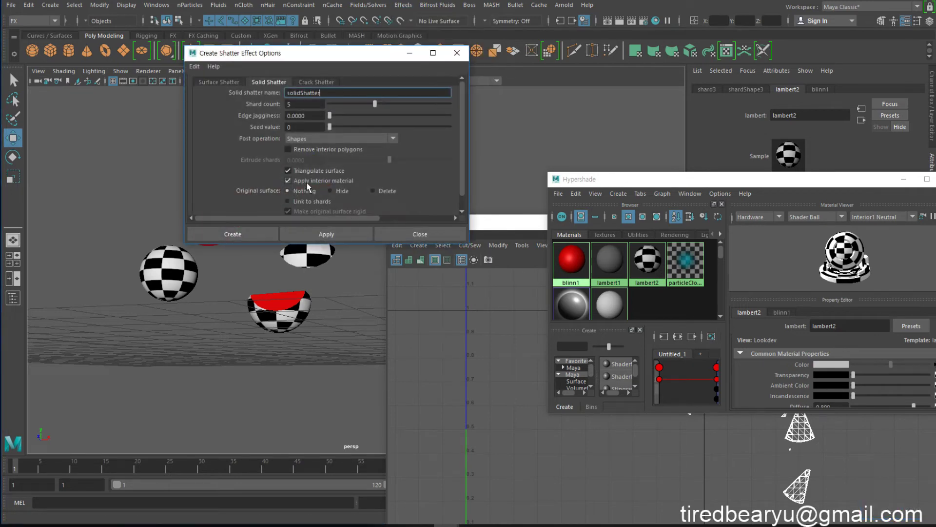
{"action": "left_click", "coordinate": [307, 181]}
{"action": "left_click_drag", "start_coordinate": [319, 60], "coordinate": [519, 68]}
- Delete all the existing shards, keeping the original checkered sphere
{"action": "left_click", "coordinate": [338, 202]}
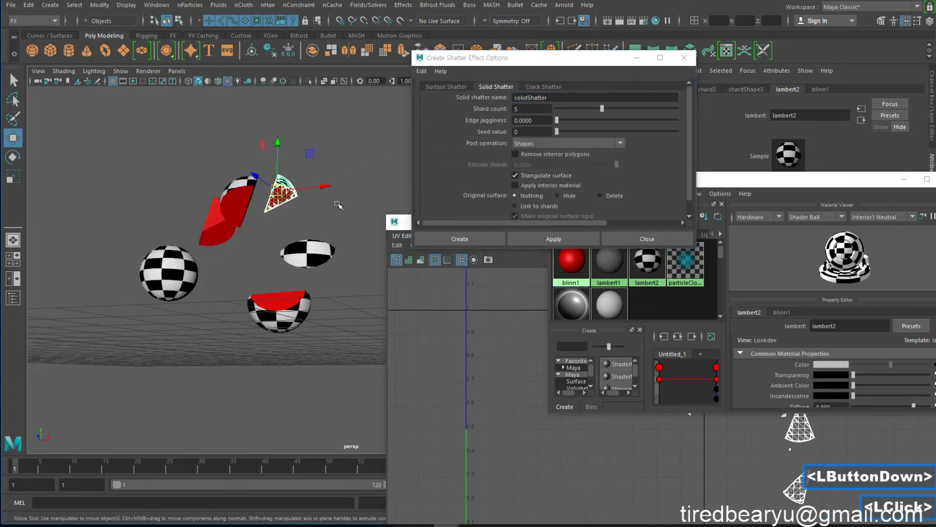
{"action": "right_click_drag", "start_coordinate": [330, 268], "coordinate": [264, 214], "text": "alt"}
{"action": "middle_click_drag", "start_coordinate": [264, 213], "coordinate": [242, 207], "text": "alt"}
{"action": "left_click_drag", "start_coordinate": [213, 188], "coordinate": [330, 311]}
{"action": "key", "text": "Delete"}
- Select and frame the original checkered sphere, and apply a Solid Shatter with a shard count of 5 to it
{"action": "left_click", "coordinate": [199, 265]}
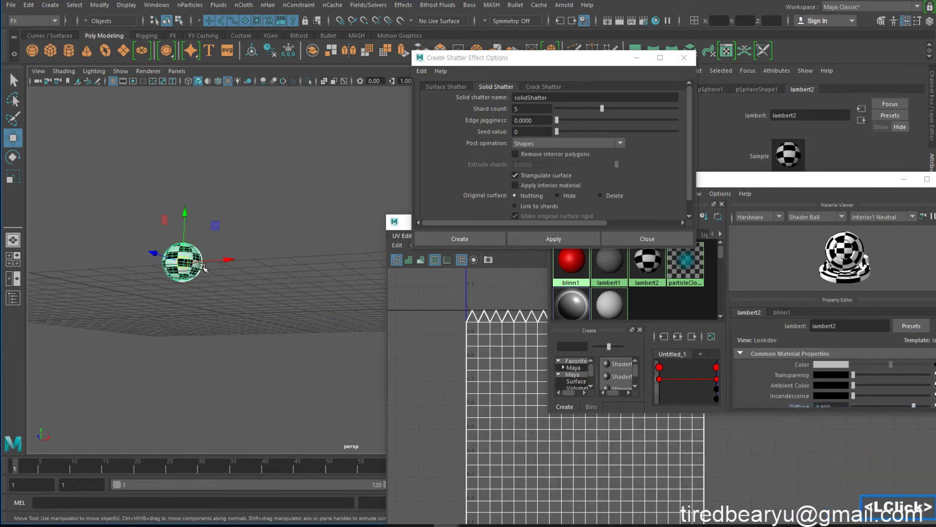
{"action": "key", "text": "f"}
{"action": "left_click_drag", "start_coordinate": [229, 188], "coordinate": [258, 226], "text": "alt"}
{"action": "right_click_drag", "start_coordinate": [258, 226], "coordinate": [241, 207], "text": "alt"}
{"action": "middle_click_drag", "start_coordinate": [242, 208], "coordinate": [176, 201], "text": "alt"}
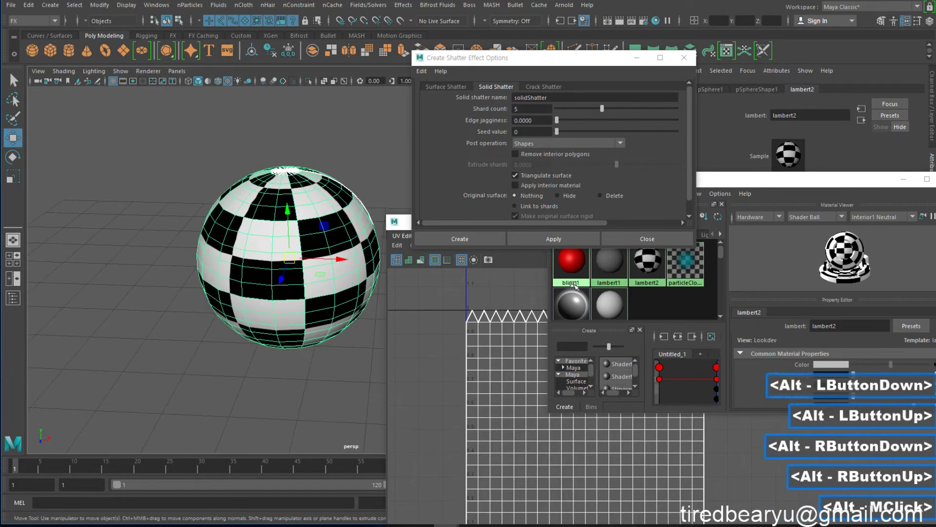
{"action": "left_click", "coordinate": [549, 236]}
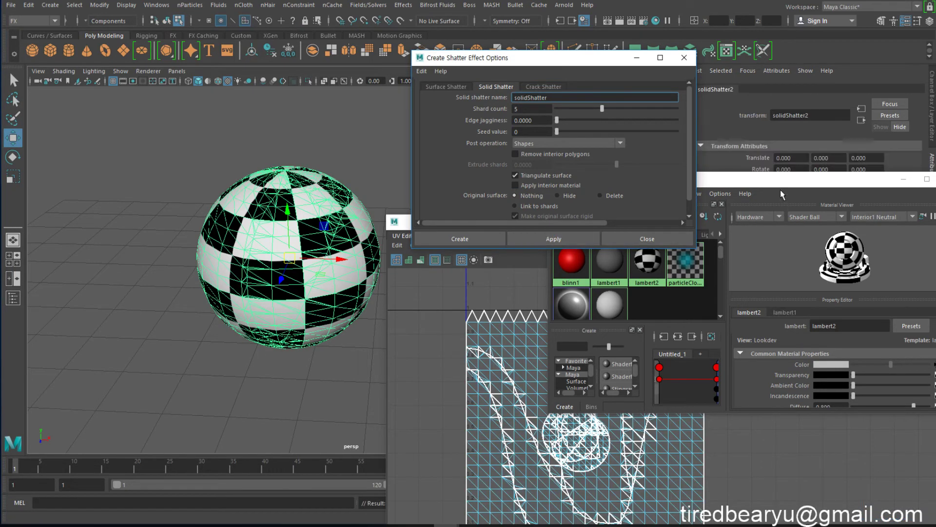
- Uncover the viewport, return to object mode and pull one shard up out of the newly shattered sphere
{"action": "left_click_drag", "start_coordinate": [786, 186], "coordinate": [787, 122]}
{"action": "left_click", "coordinate": [391, 150]}
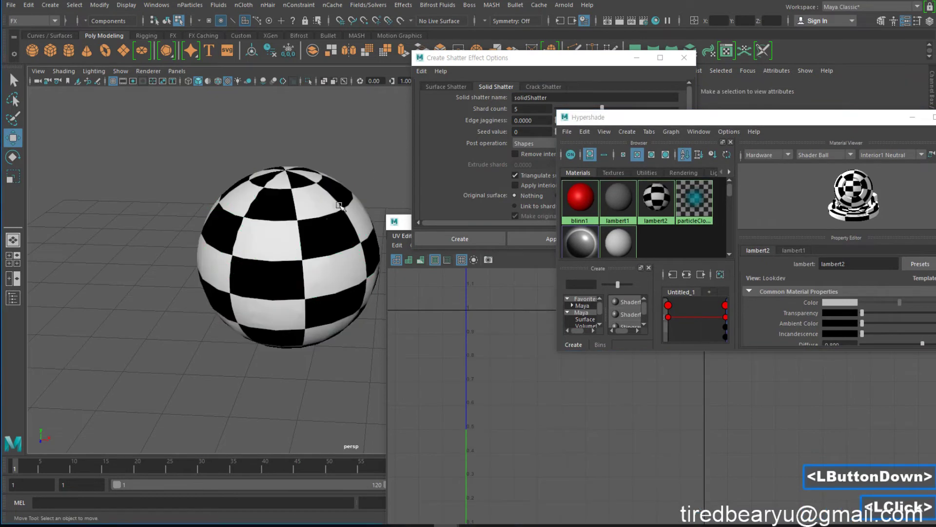
{"action": "double_click", "coordinate": [336, 260]}
{"action": "key", "text": "w"}
{"action": "right_click_drag", "start_coordinate": [347, 191], "coordinate": [382, 172]}
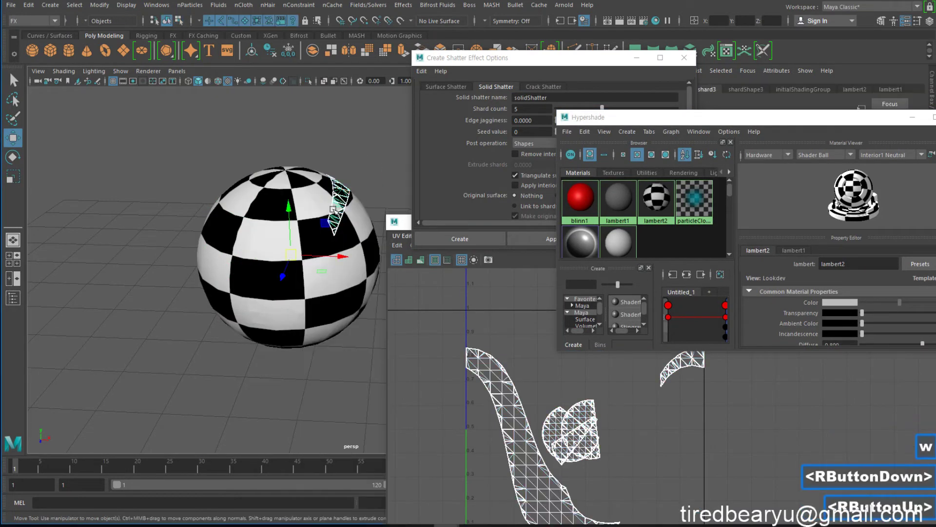
{"action": "left_click", "coordinate": [342, 200]}
{"action": "key", "text": "w"}
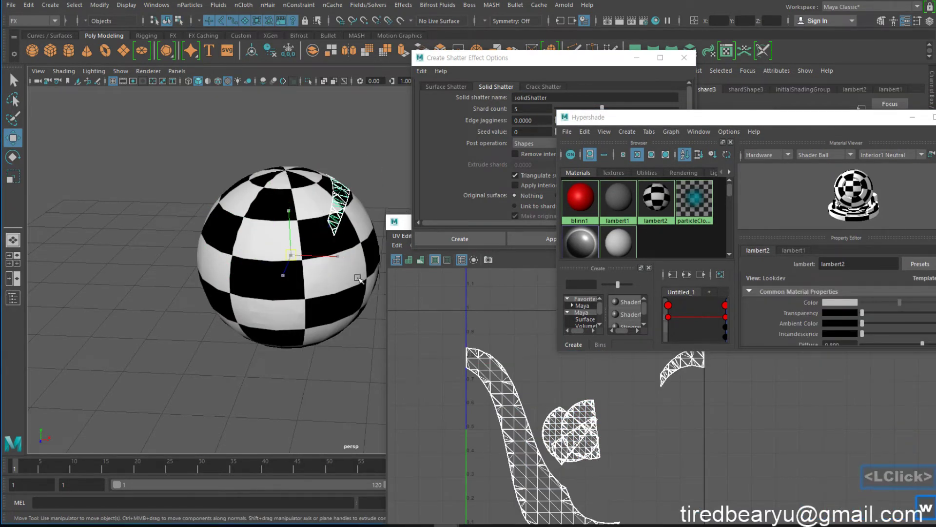
{"action": "middle_click_drag", "start_coordinate": [358, 276], "coordinate": [408, 172]}
- Move the original sphere aside and pull the separated shard farther out to expose its interior face
{"action": "left_click", "coordinate": [351, 311]}
{"action": "left_click", "coordinate": [339, 209]}
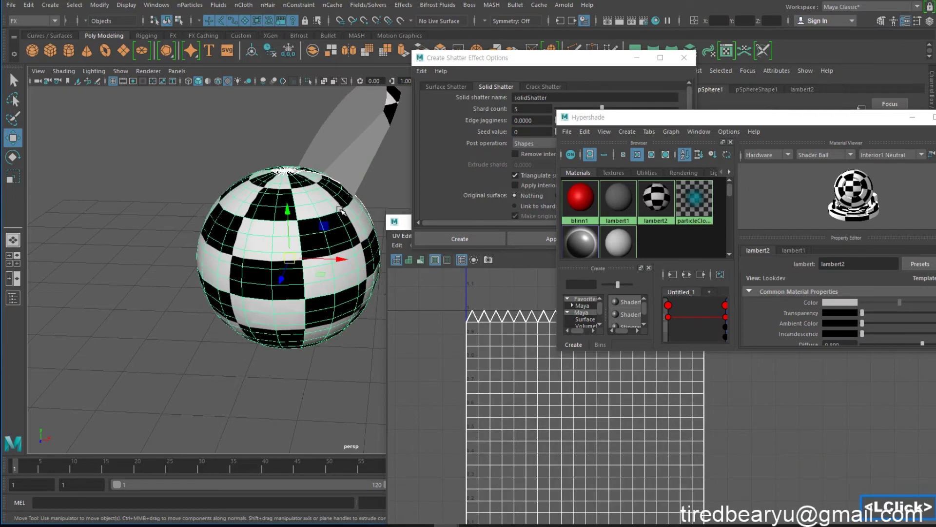
{"action": "middle_click_drag", "start_coordinate": [285, 211], "coordinate": [17, 218]}
{"action": "left_click", "coordinate": [332, 138]}
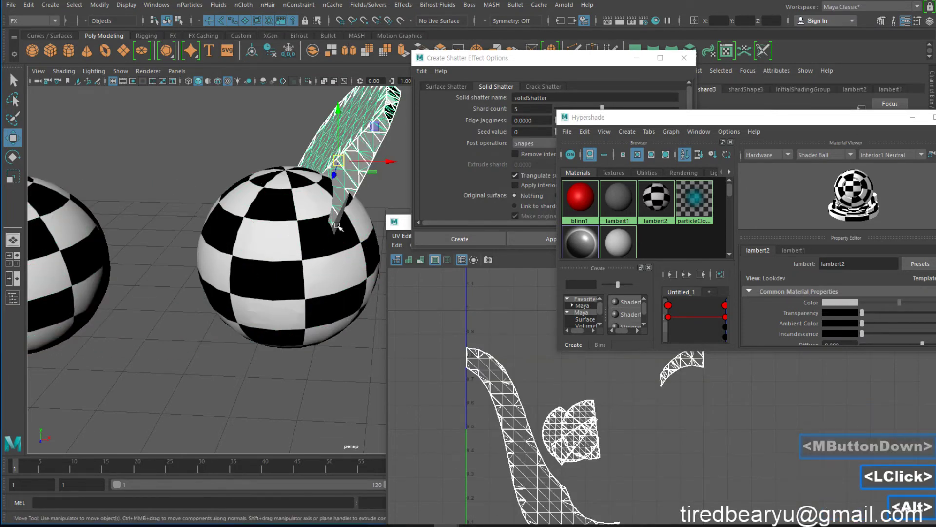
{"action": "middle_click_drag", "start_coordinate": [412, 195], "coordinate": [328, 221], "text": "alt"}
{"action": "right_click_drag", "start_coordinate": [329, 221], "coordinate": [295, 173], "text": "alt"}
{"action": "left_click_drag", "start_coordinate": [295, 173], "coordinate": [239, 166], "text": "alt"}
{"action": "middle_click_drag", "start_coordinate": [312, 212], "coordinate": [364, 192]}
{"action": "double_click", "coordinate": [382, 184]}
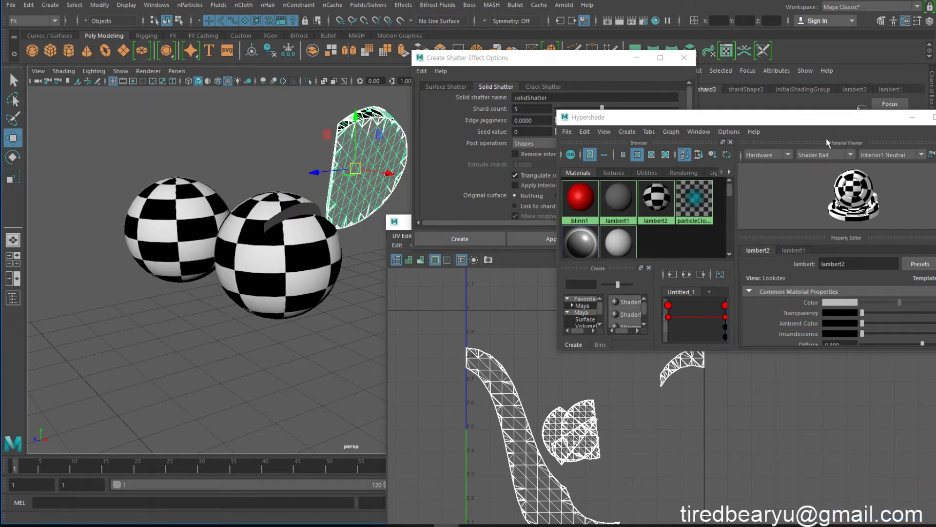
- Check the lambert1 material on the pulled-out shard and bring its UV layout into view
{"action": "left_click", "coordinate": [780, 124]}
{"action": "left_click_drag", "start_coordinate": [780, 125], "coordinate": [930, 154]}
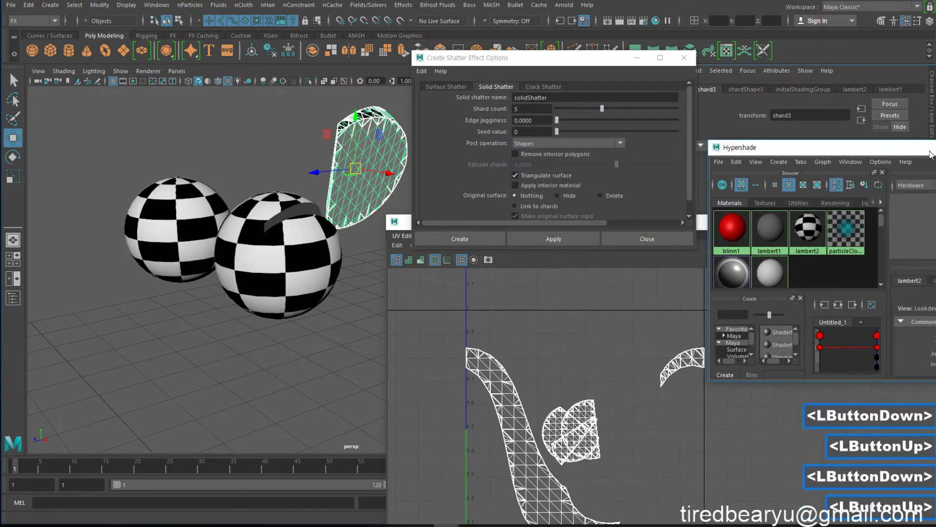
{"action": "left_click", "coordinate": [889, 89]}
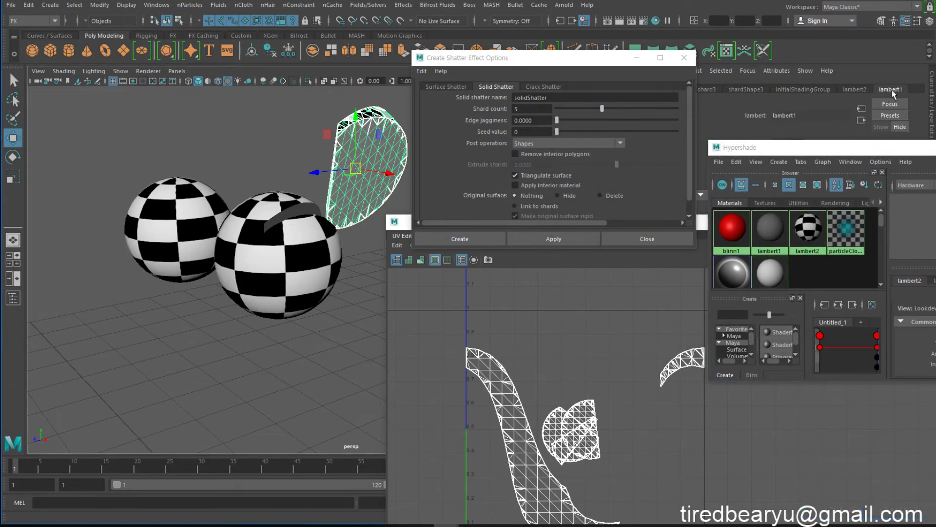
{"action": "left_click", "coordinate": [893, 88]}
{"action": "left_click", "coordinate": [590, 219]}
{"action": "left_click", "coordinate": [587, 220]}
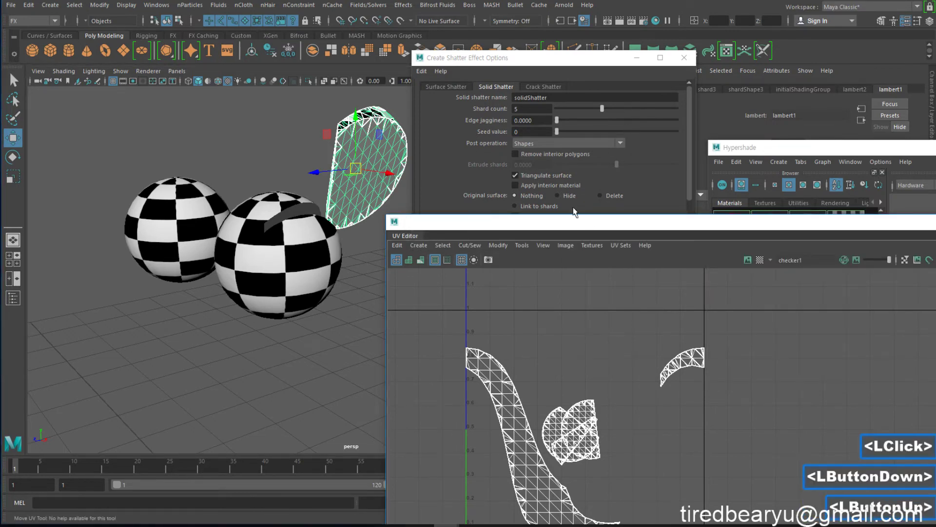
{"action": "left_click_drag", "start_coordinate": [587, 221], "coordinate": [647, 117]}
- Undo the moves of the shard and the original sphere
{"action": "left_click", "coordinate": [365, 208]}
{"action": "key", "text": "z"}
{"action": "key", "text": "z"}
{"action": "key", "text": "z"}
{"action": "key", "text": "z"}
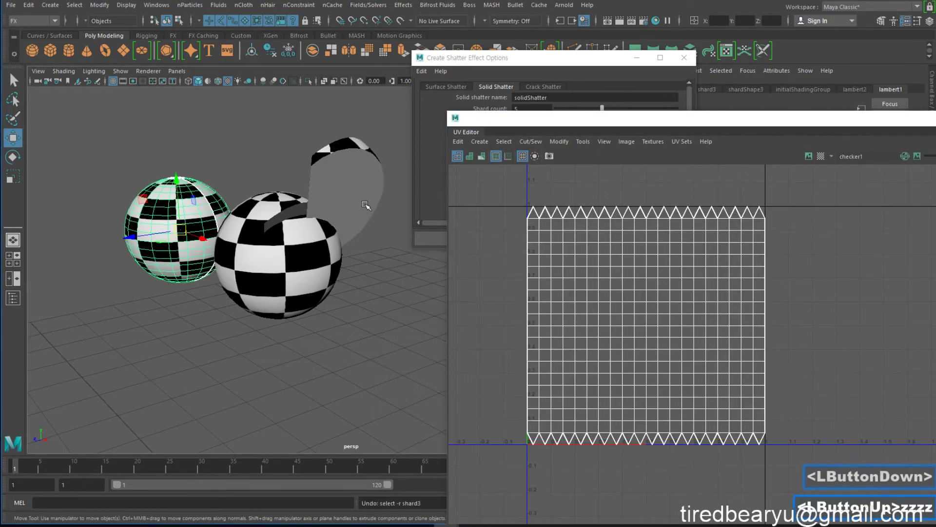
{"action": "key", "text": "z"}
{"action": "key", "text": "z"}
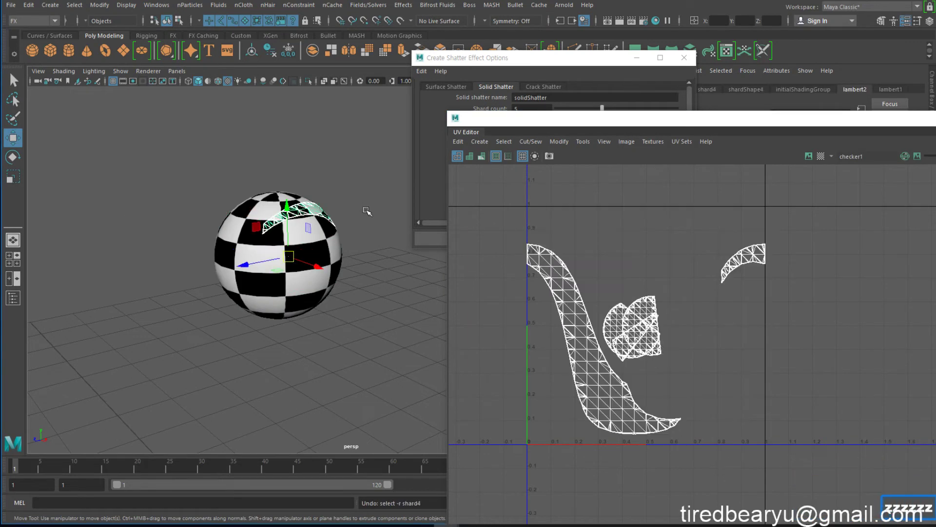
- Move the original sphere away from its shattered copy
{"action": "left_click", "coordinate": [368, 211]}
{"action": "left_click", "coordinate": [335, 255]}
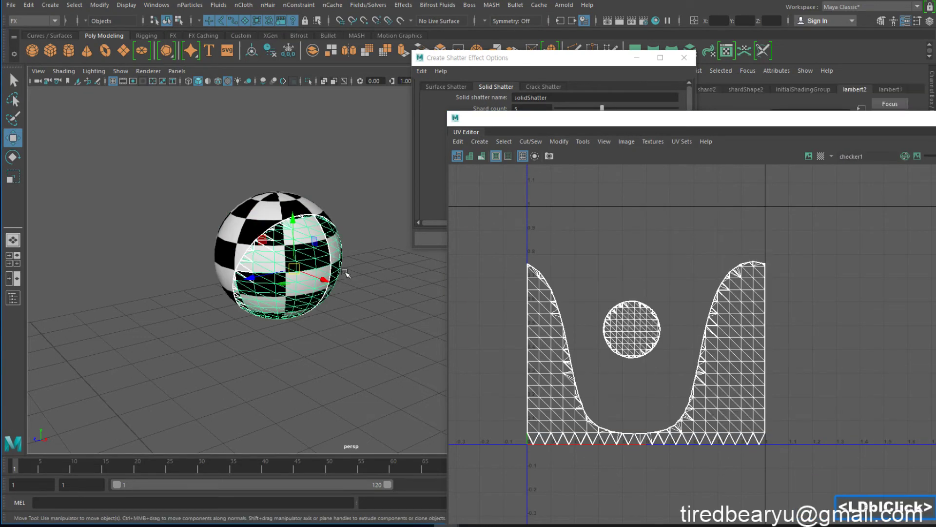
{"action": "left_click", "coordinate": [305, 210]}
{"action": "left_click_drag", "start_coordinate": [305, 264], "coordinate": [170, 132]}
- Select all the shards of the shattered copy and show their UV layout in UV component mode
{"action": "left_click", "coordinate": [279, 248]}
{"action": "middle_click_drag", "start_coordinate": [623, 346], "coordinate": [573, 284], "text": "alt"}
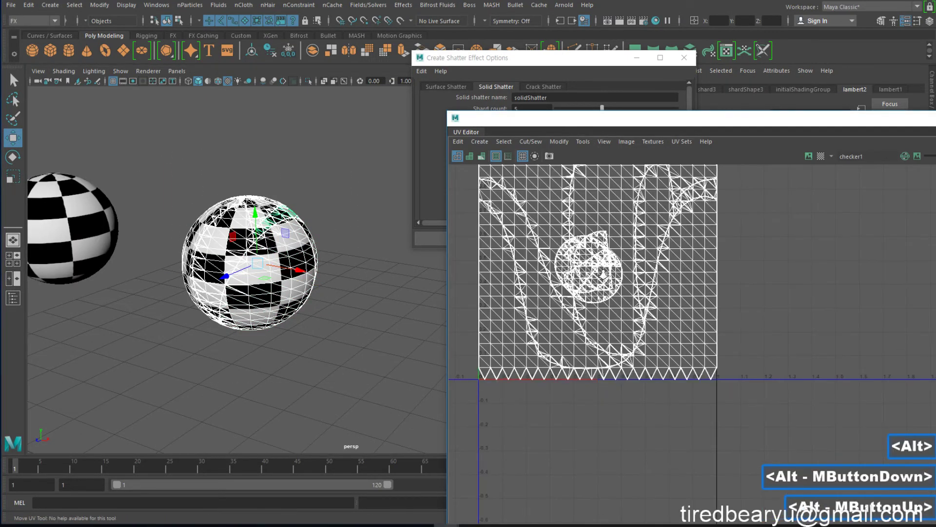
{"action": "right_click_drag", "start_coordinate": [572, 285], "coordinate": [646, 261], "text": "alt"}
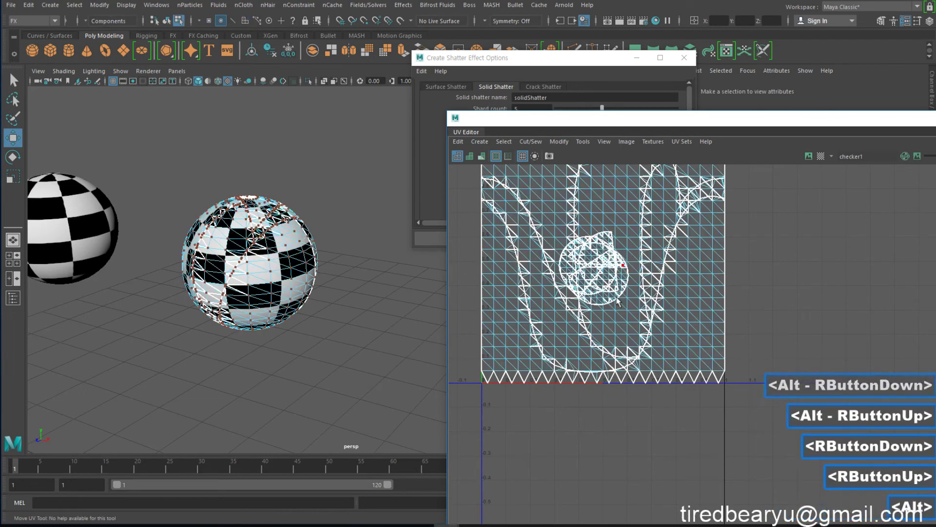
{"action": "middle_click_drag", "start_coordinate": [540, 264], "coordinate": [534, 334], "text": "alt"}
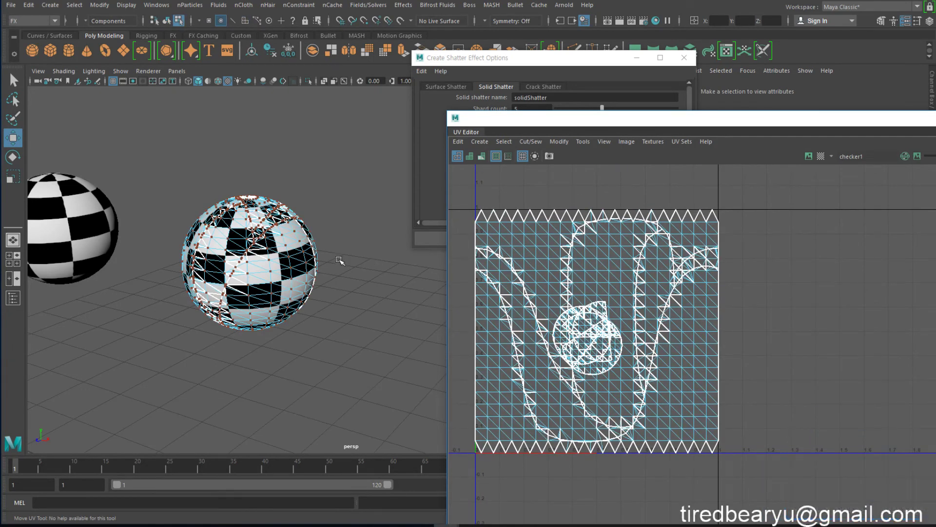
- Return the shattered copy to object mode and select individual shards to check each one's UV layout
{"action": "right_click_drag", "start_coordinate": [283, 234], "coordinate": [336, 190]}
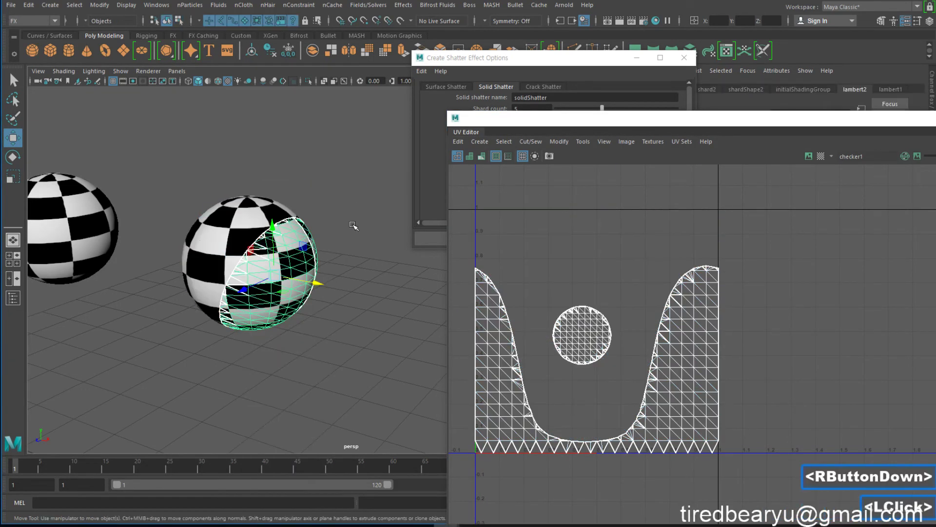
{"action": "left_click", "coordinate": [310, 269]}
{"action": "left_click", "coordinate": [257, 223]}
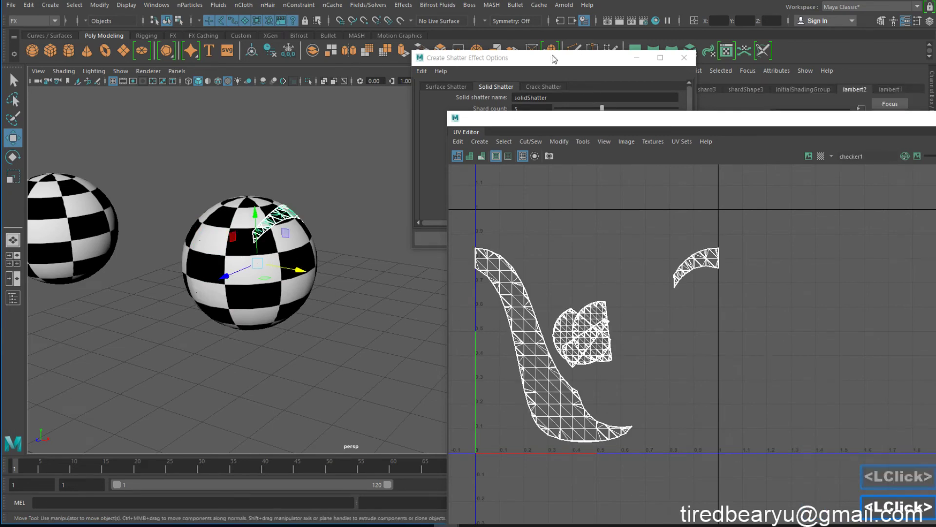
{"action": "right_click", "coordinate": [282, 211]}
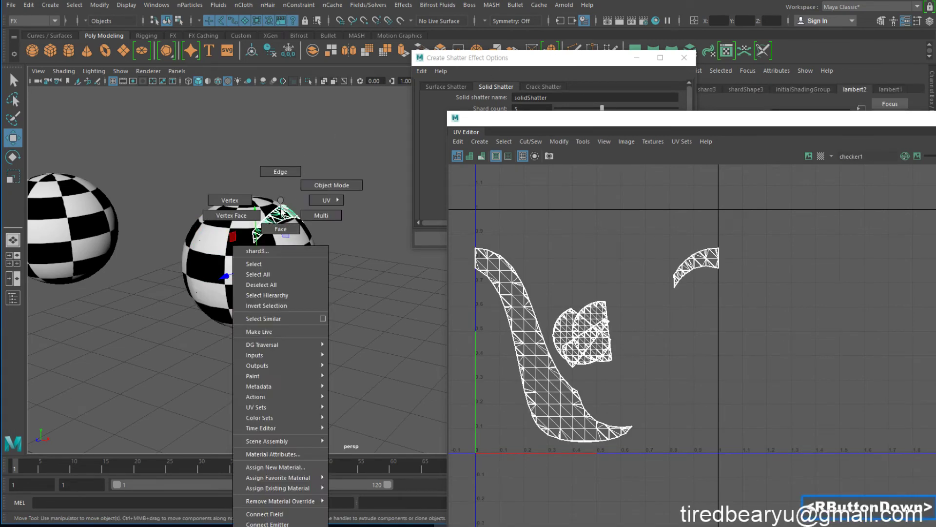
{"action": "left_click", "coordinate": [555, 62]}
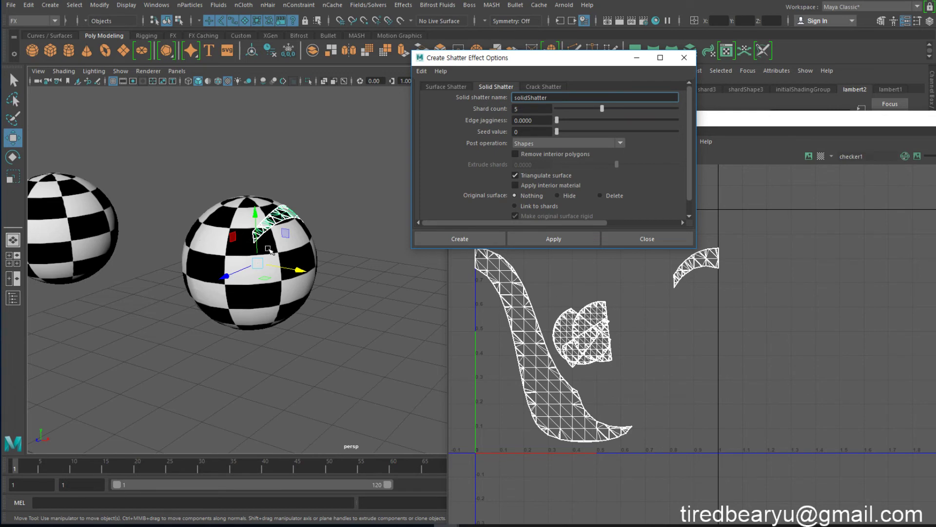
- Try moving the narrow upper shard sideways and undo the move
{"action": "left_click", "coordinate": [359, 193]}
{"action": "left_click", "coordinate": [284, 218]}
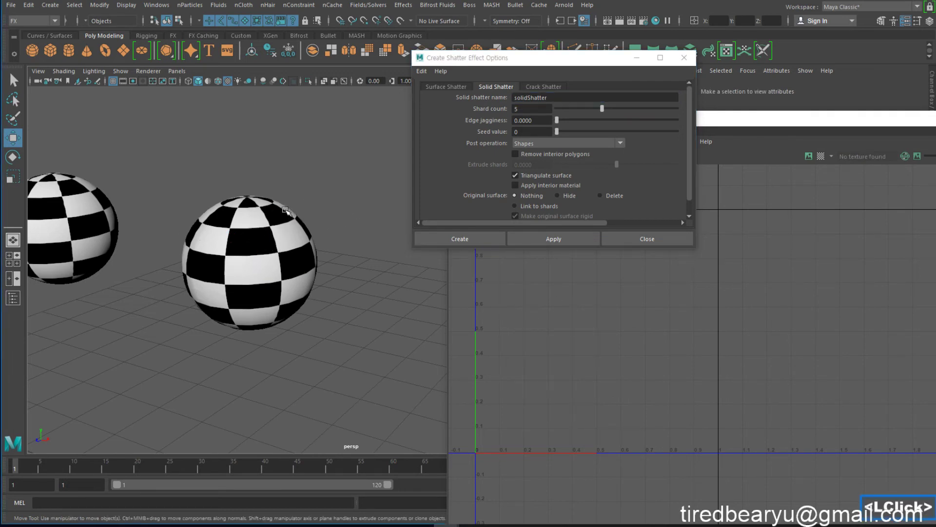
{"action": "middle_click_drag", "start_coordinate": [343, 264], "coordinate": [390, 266]}
{"action": "key", "text": "z"}
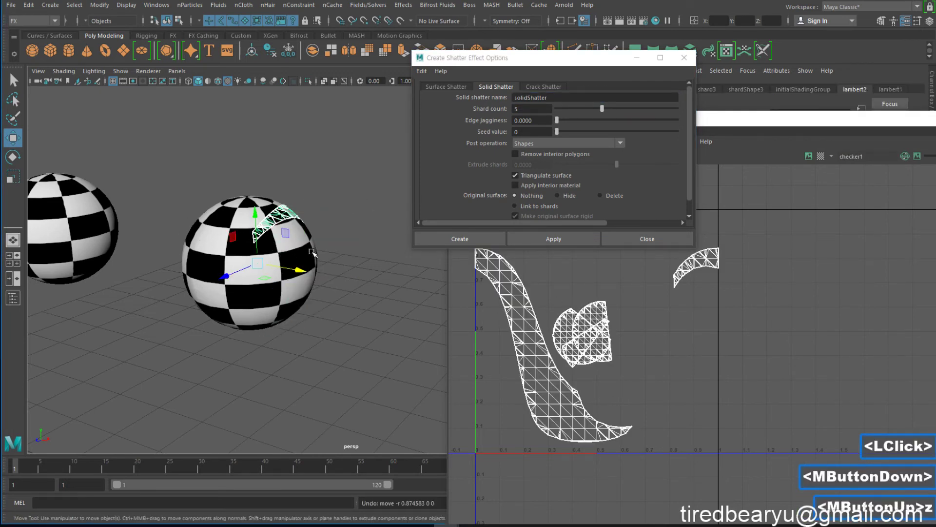
- Select all the shards of the shattered copy to examine their combined UV layout
{"action": "left_click_drag", "start_coordinate": [433, 267], "coordinate": [435, 285], "text": "alt"}
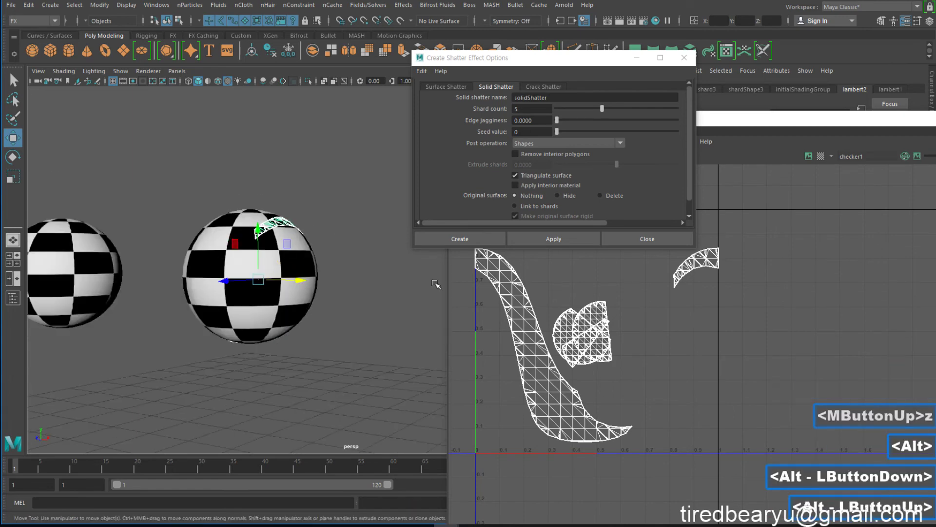
{"action": "left_click", "coordinate": [316, 215]}
{"action": "left_click_drag", "start_coordinate": [195, 172], "coordinate": [175, 154]}
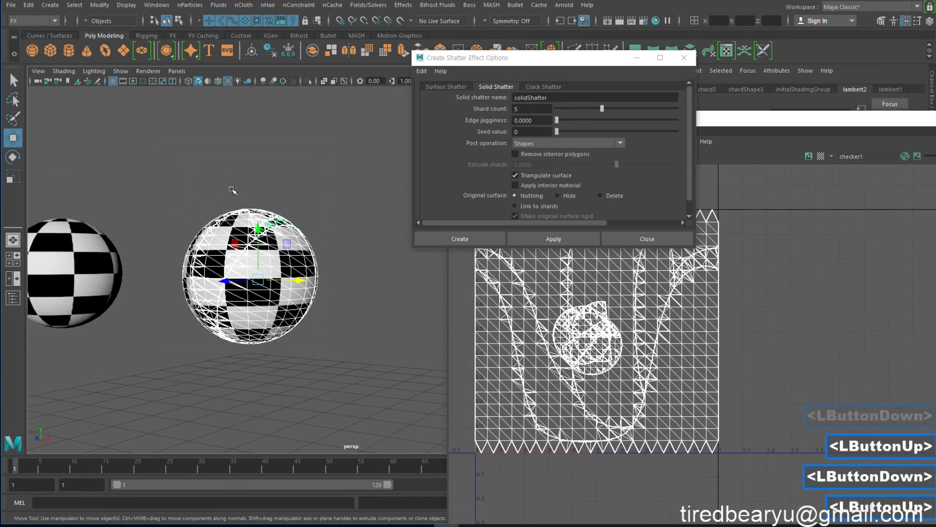
{"action": "right_click_drag", "start_coordinate": [287, 149], "coordinate": [351, 448]}
- Pull the large lower-right shard sideways, clear of the shattered sphere, to expose its interior cut faces
{"action": "double_click", "coordinate": [286, 241]}
{"action": "key", "text": "w"}
{"action": "middle_click_drag", "start_coordinate": [334, 307], "coordinate": [486, 311]}
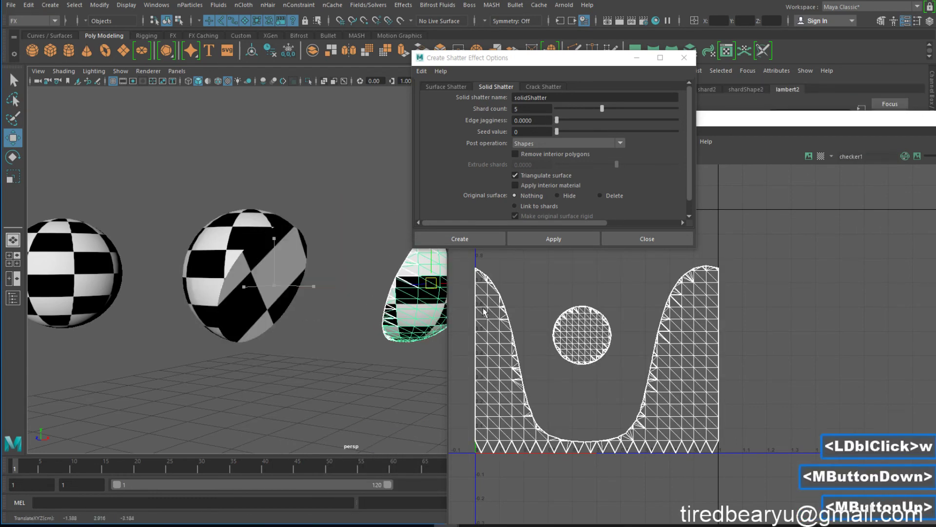
{"action": "left_click_drag", "start_coordinate": [309, 283], "coordinate": [222, 290], "text": "alt"}
- Move two more shards up and away from the shattered sphere
{"action": "left_click", "coordinate": [389, 321]}
{"action": "left_click", "coordinate": [367, 256]}
{"action": "left_click", "coordinate": [268, 300]}
{"action": "left_click", "coordinate": [245, 266]}
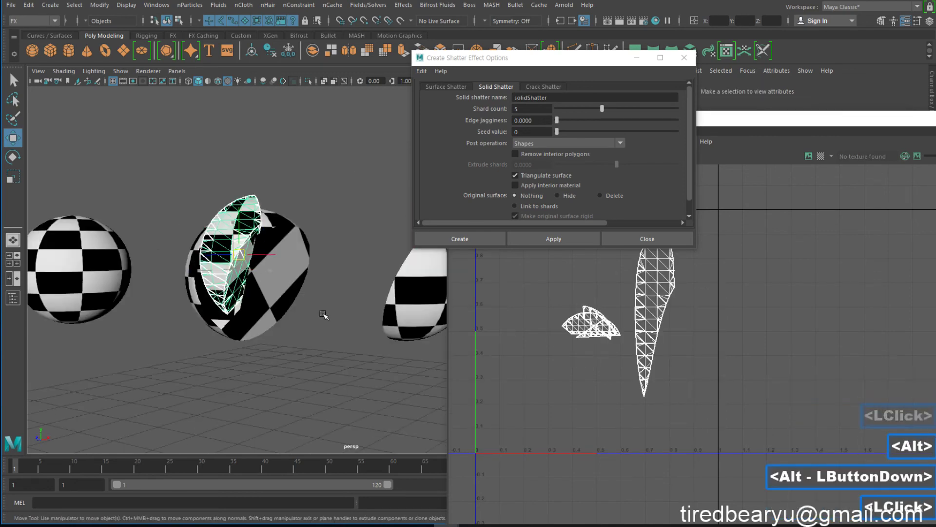
{"action": "middle_click_drag", "start_coordinate": [325, 315], "coordinate": [339, 201]}
{"action": "left_click", "coordinate": [276, 247]}
{"action": "middle_click_drag", "start_coordinate": [303, 300], "coordinate": [392, 205]}
- Separate the last two shards by moving one up to the right and the other up to the left
{"action": "left_click", "coordinate": [272, 259]}
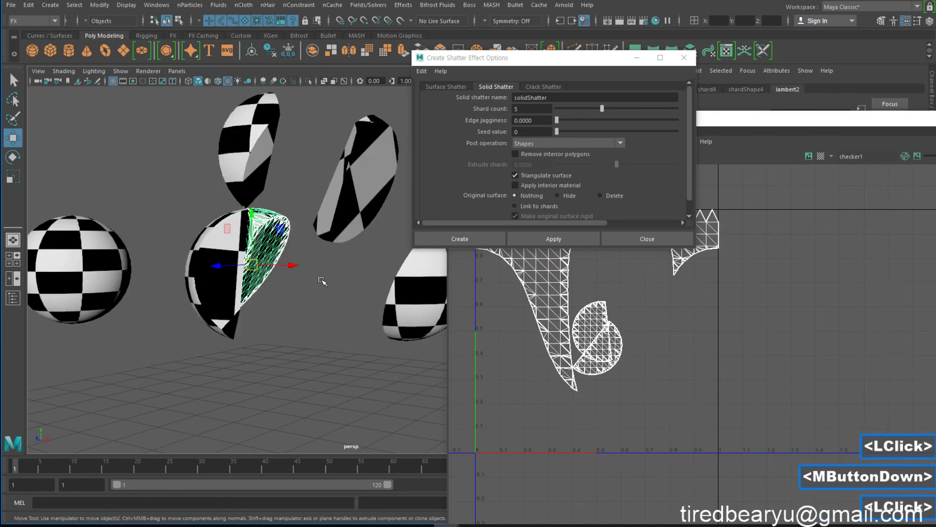
{"action": "middle_click_drag", "start_coordinate": [322, 280], "coordinate": [386, 175]}
{"action": "middle_click_drag", "start_coordinate": [305, 240], "coordinate": [290, 275], "text": "alt"}
{"action": "left_click", "coordinate": [290, 275]}
{"action": "left_click", "coordinate": [233, 266]}
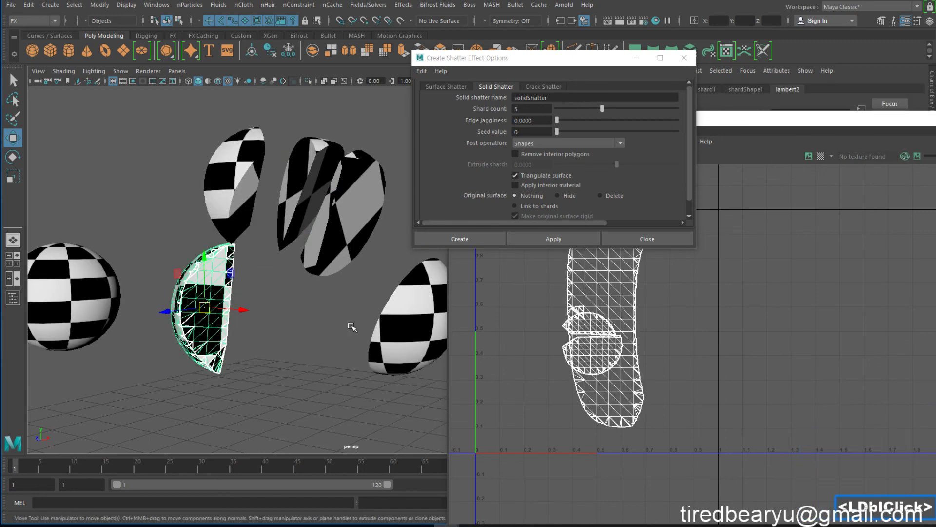
{"action": "middle_click_drag", "start_coordinate": [233, 266], "coordinate": [267, 220]}
{"action": "left_click_drag", "start_coordinate": [105, 122], "coordinate": [117, 138], "text": "alt"}
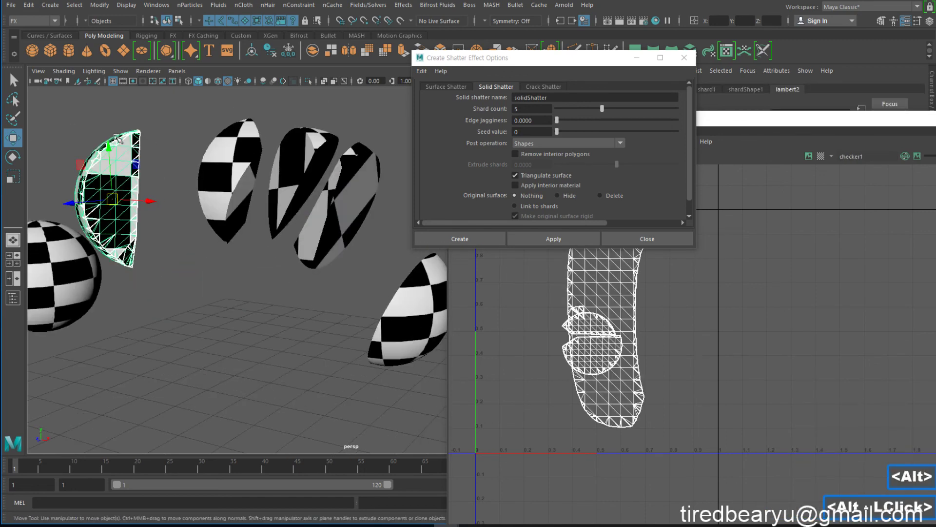
{"action": "left_click_drag", "start_coordinate": [370, 230], "coordinate": [299, 206], "text": "alt"}
- Undo all the shard moves back to the intact shattered sphere
{"action": "key", "text": "z"}
{"action": "key", "text": "z"}
{"action": "key", "text": "z"}
{"action": "key", "text": "z"}
{"action": "key", "text": "z"}
{"action": "key", "text": "z"}
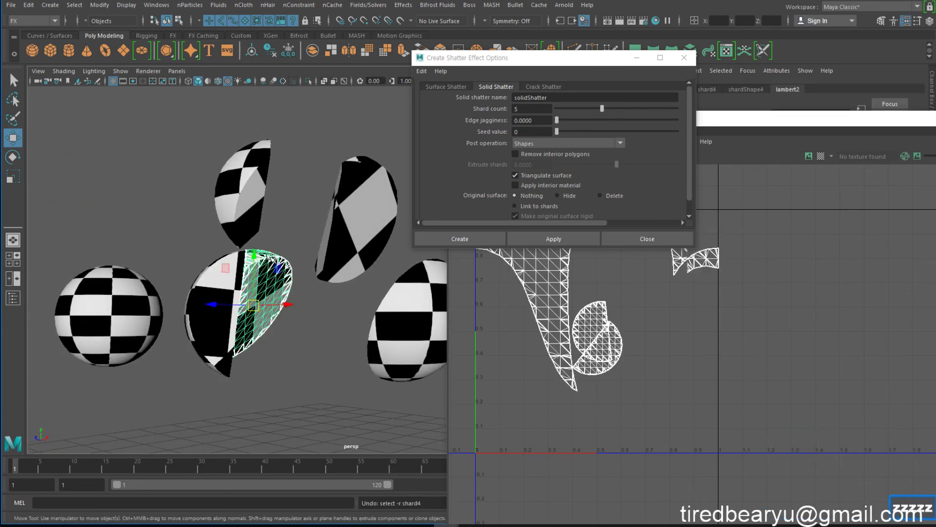
{"action": "key", "text": "z"}
{"action": "key", "text": "z"}
{"action": "key", "text": "z"}
{"action": "key", "text": "z"}
{"action": "key", "text": "z"}
{"action": "key", "text": "z"}
{"action": "key", "text": "z"}
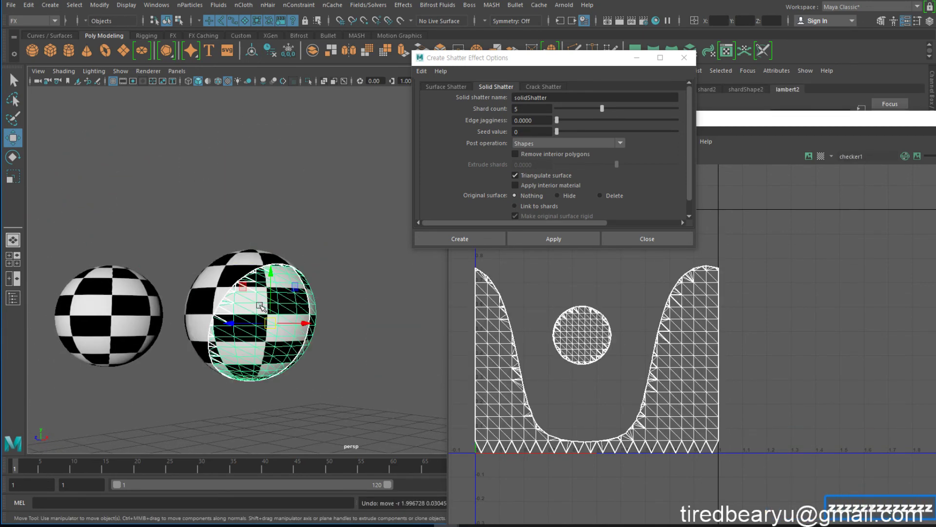
- Select all the shards of the reassembled shattered copy
{"action": "left_click_drag", "start_coordinate": [224, 151], "coordinate": [353, 338]}
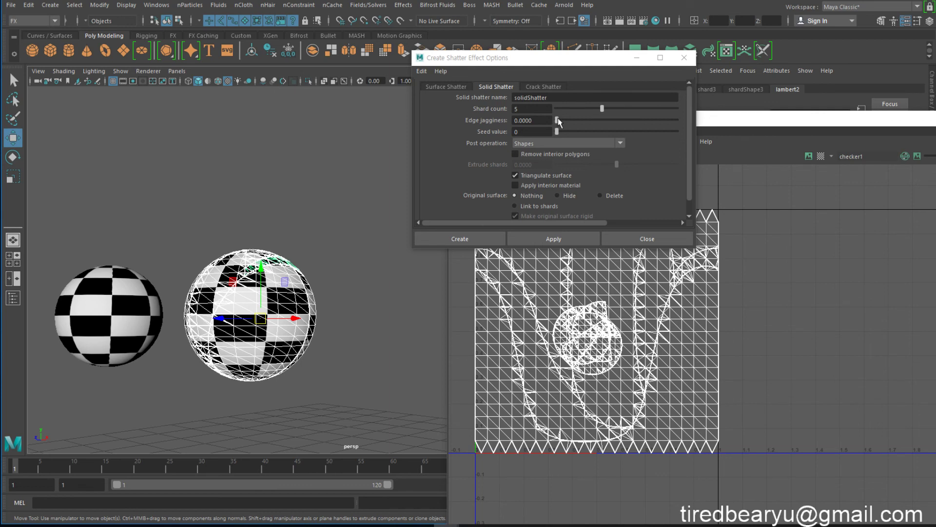
{"action": "left_click", "coordinate": [216, 526]}
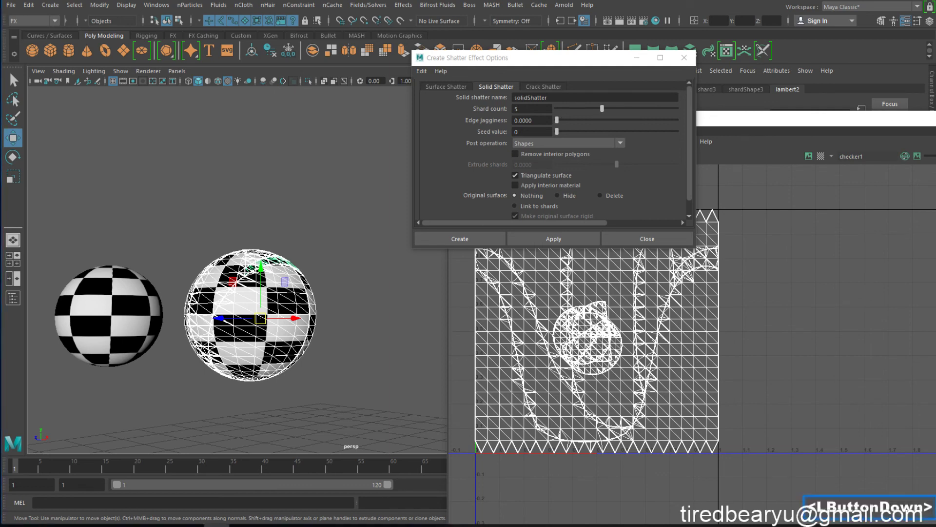